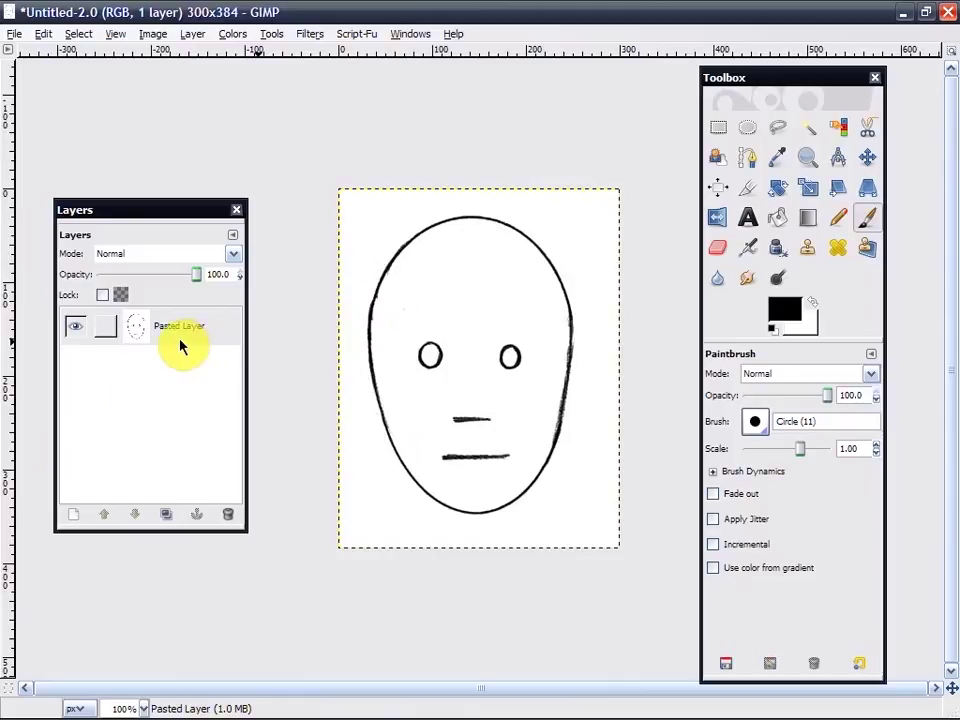
- Add a new 300 × 384 px layer with transparent fill above the Pasted Layer
left_click(139, 211)
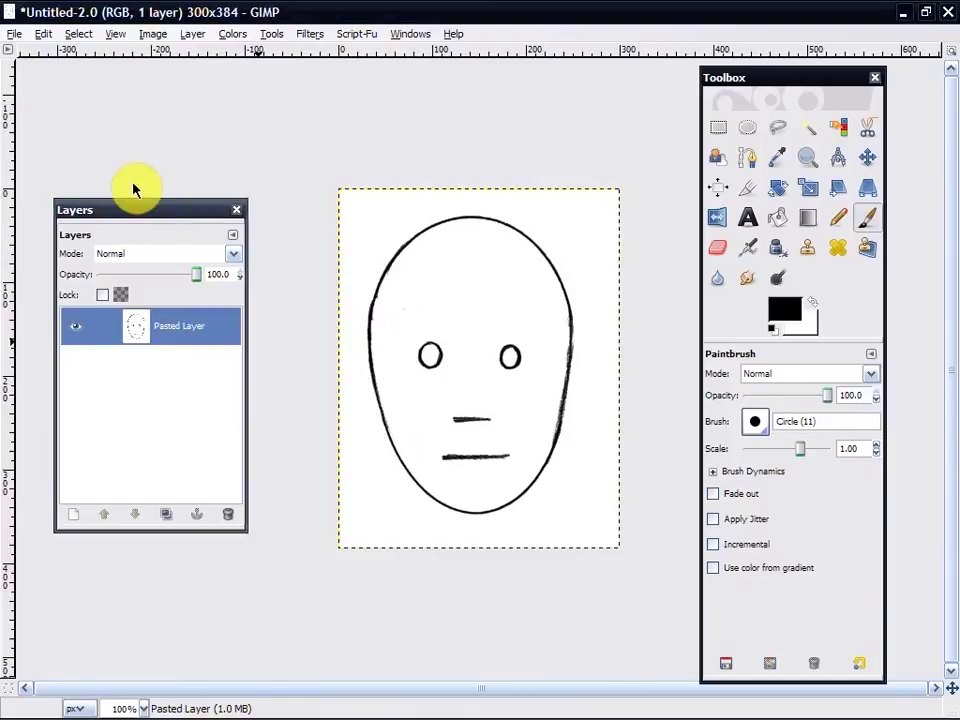
left_click_drag(133, 188, 134, 188)
right_click(189, 301)
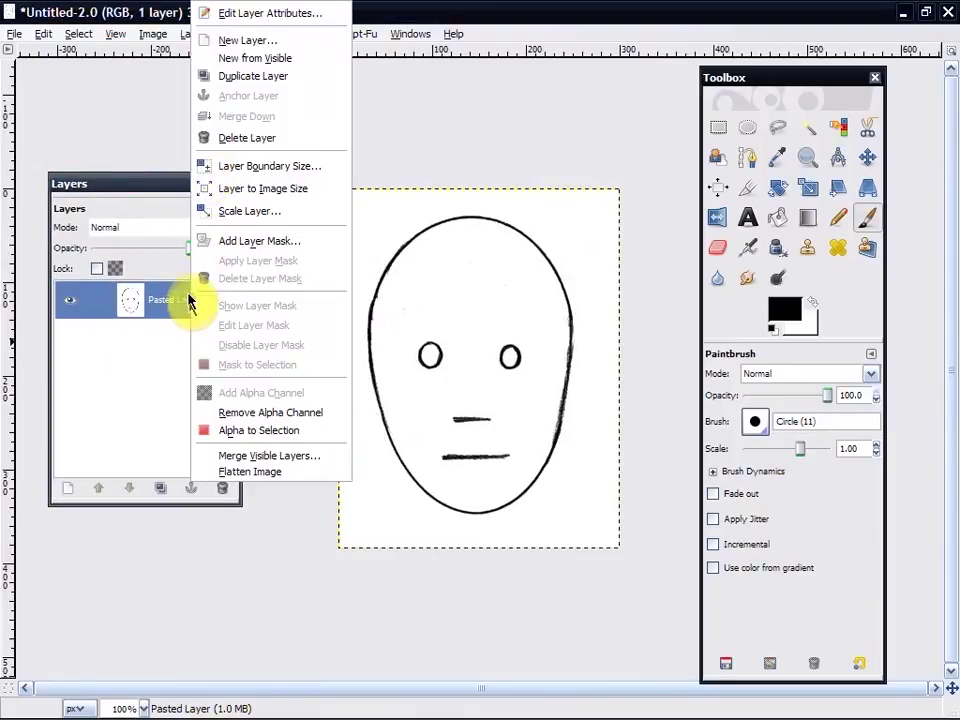
left_click(211, 44)
left_click(189, 419)
left_click(283, 461)
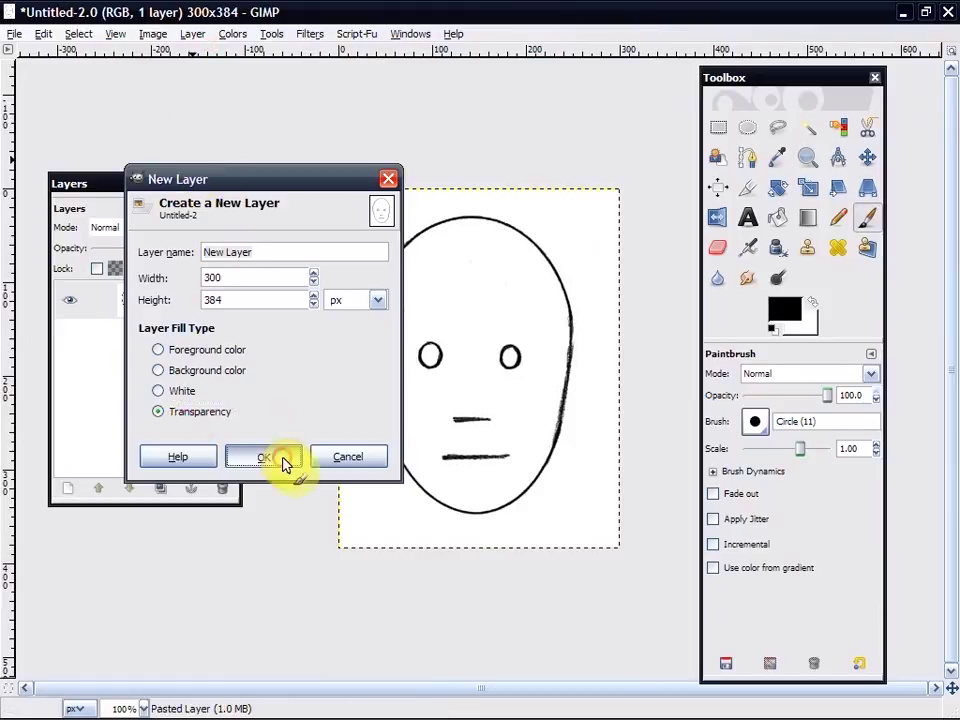
- Trace the outline of the face's left-hand eye as a closed curve with the Paths tool
left_click(749, 159)
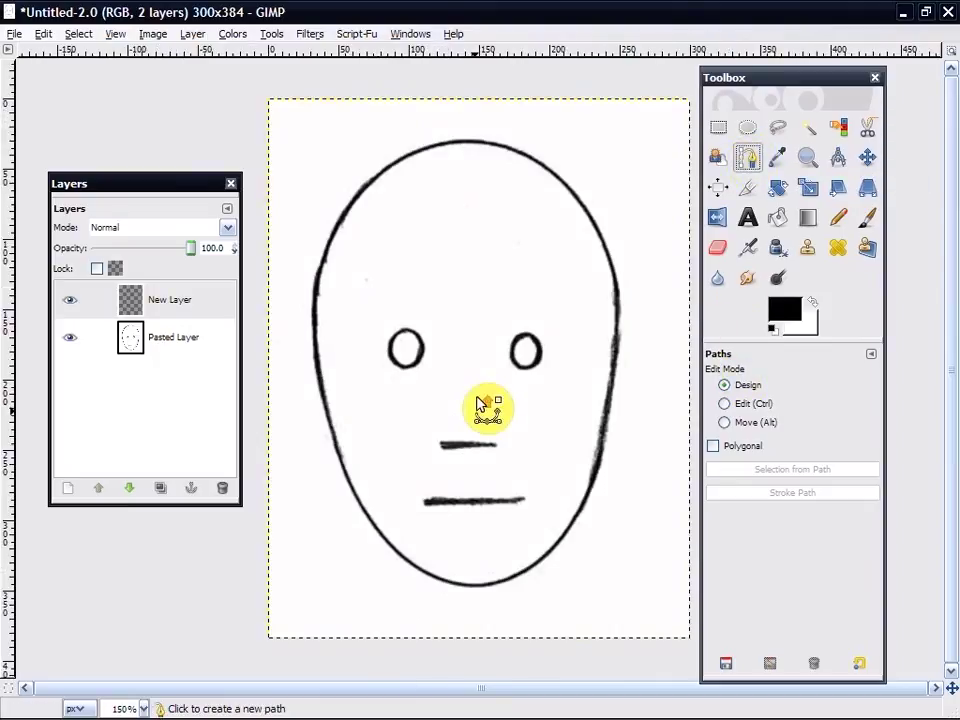
key("plus")
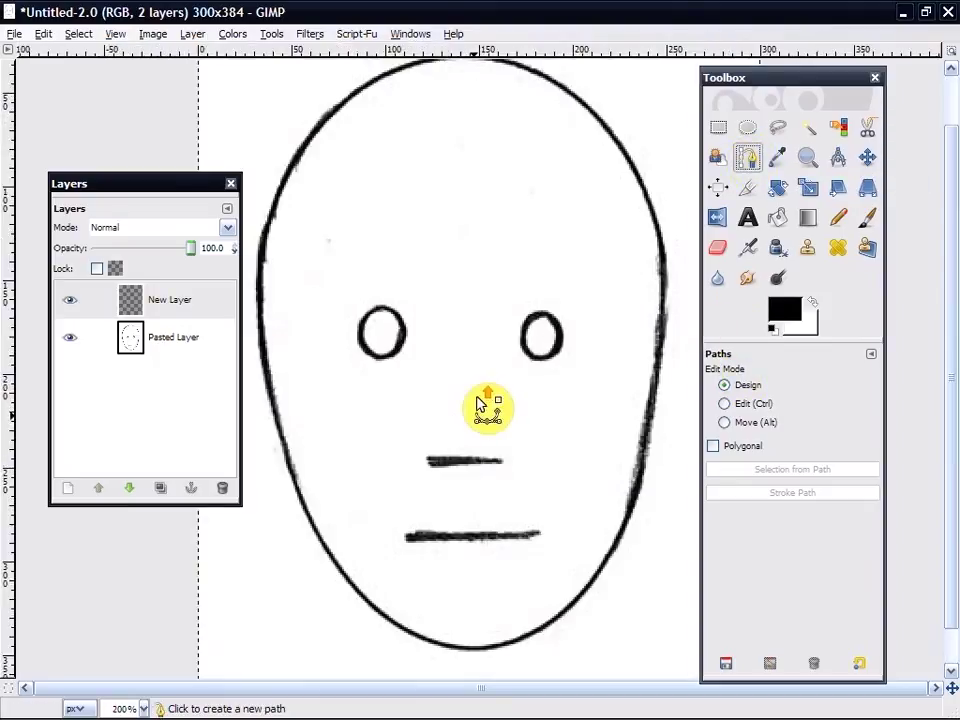
left_click(386, 316)
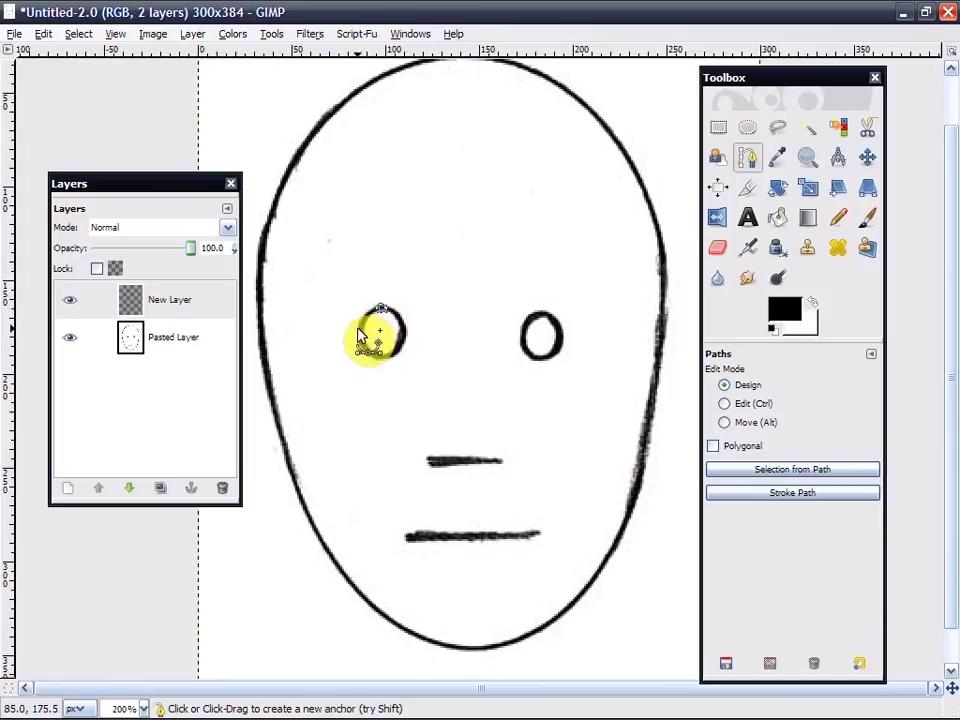
left_click(362, 331)
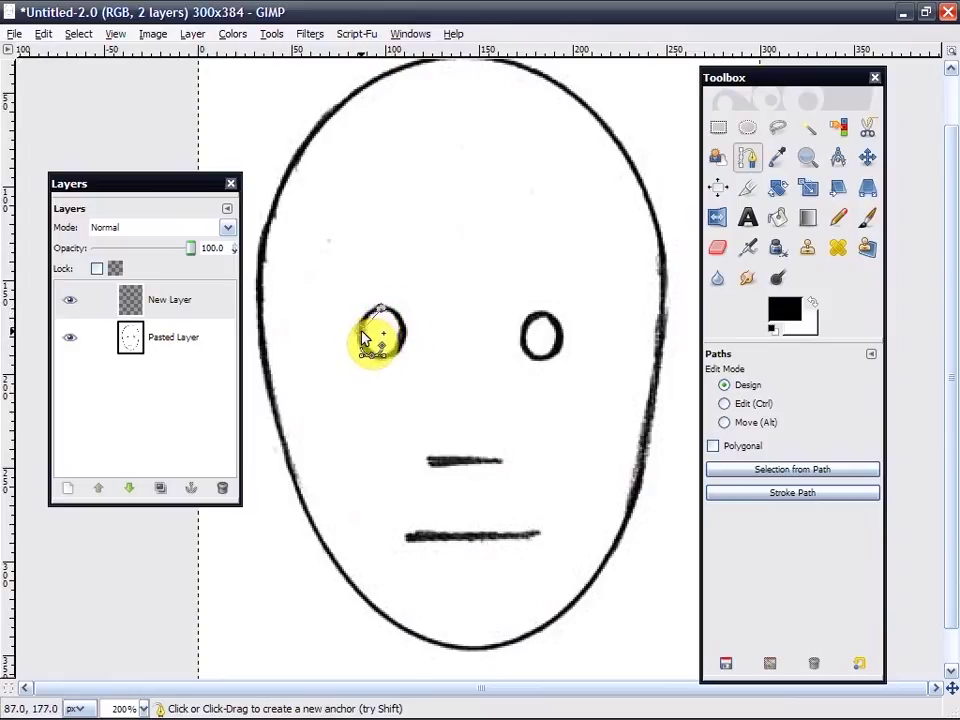
left_click_drag(362, 335, 363, 365)
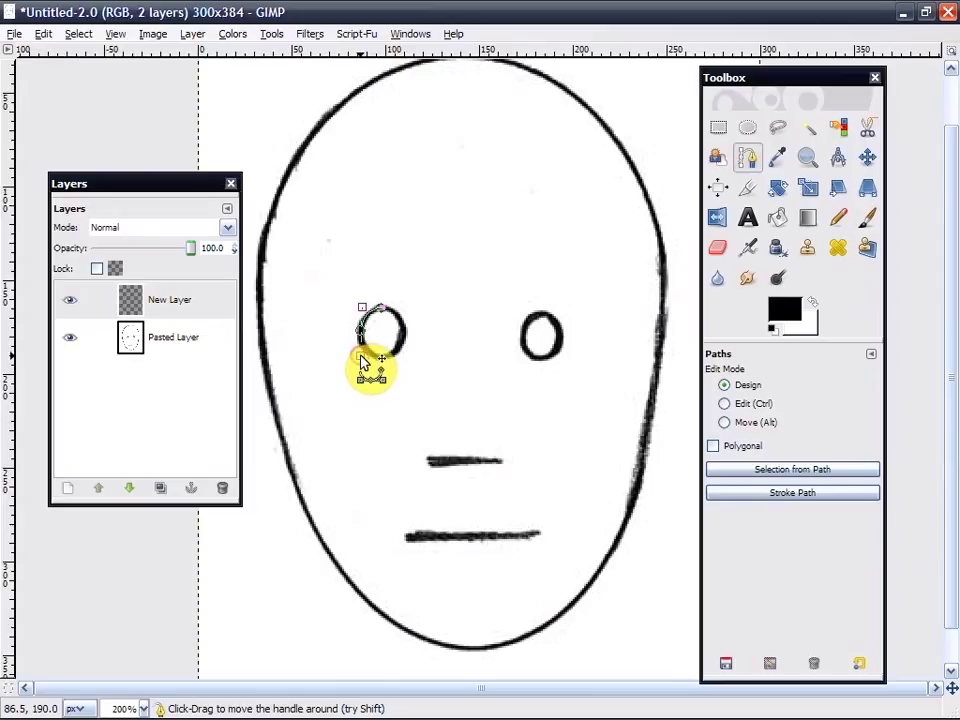
mouse_move(362, 354)
left_mouse_down()
mouse_move(373, 351)
mouse_move(366, 360)
left_mouse_up()
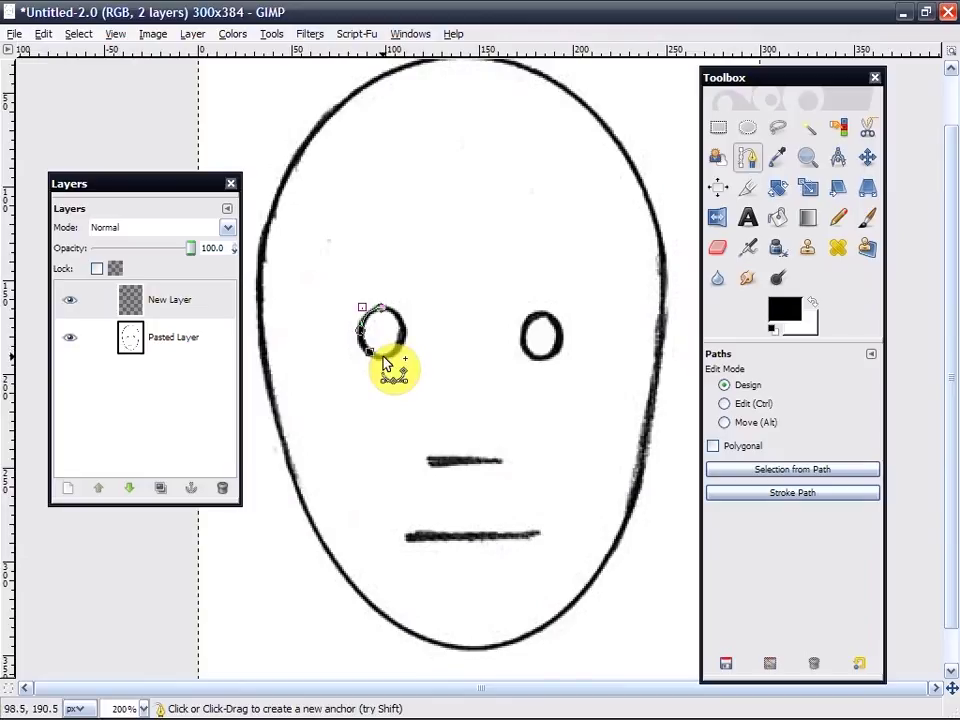
left_click(383, 357)
left_click_drag(383, 357, 418, 343)
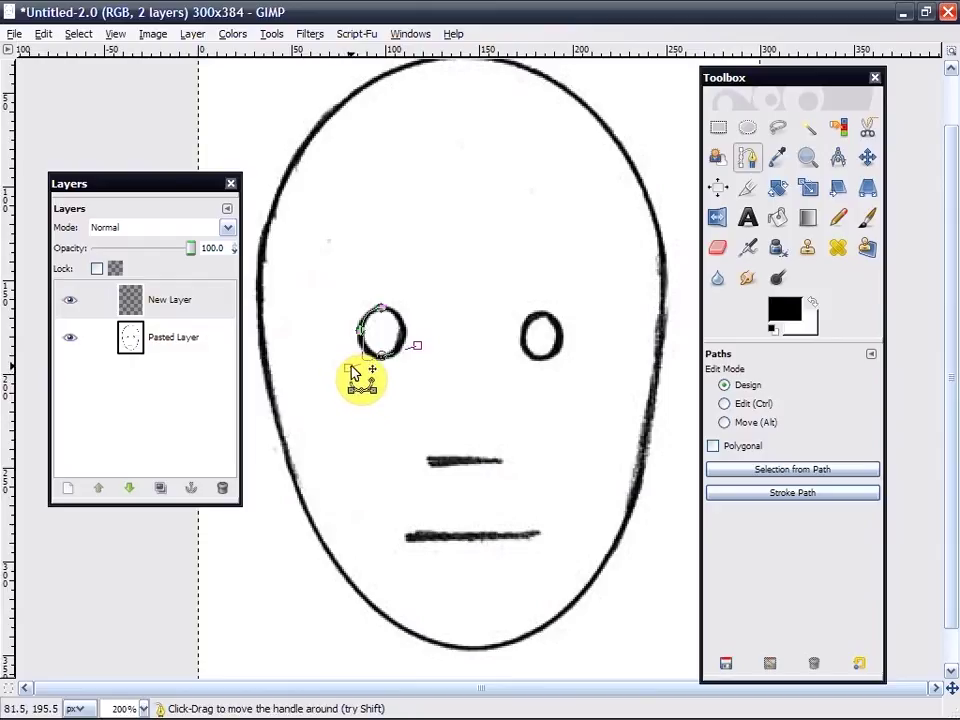
left_click_drag(351, 367, 362, 307)
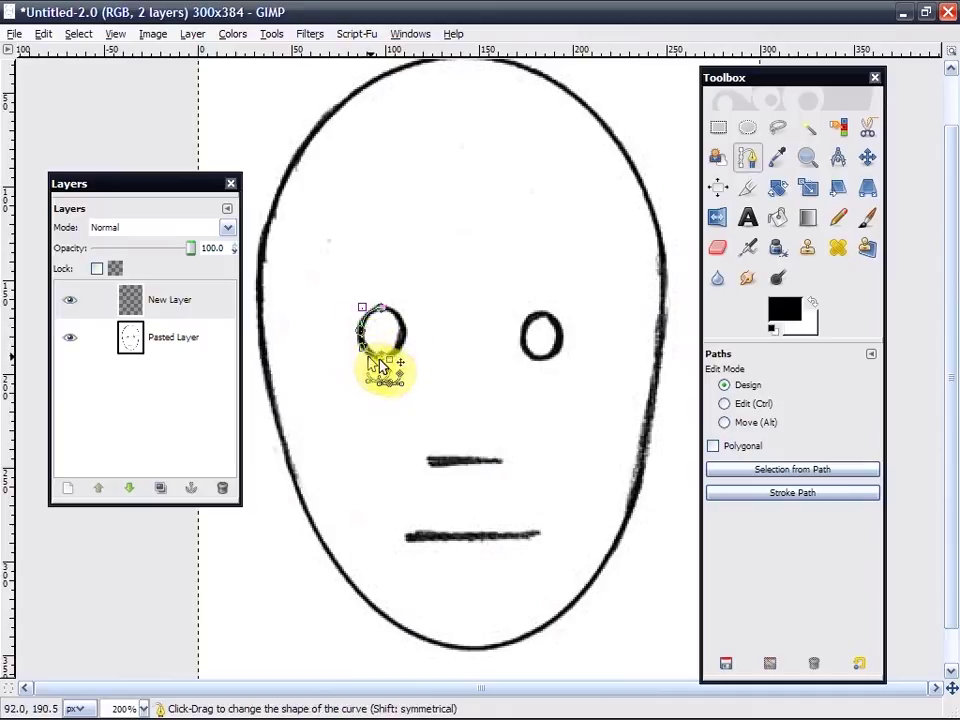
left_click_drag(377, 358, 401, 350)
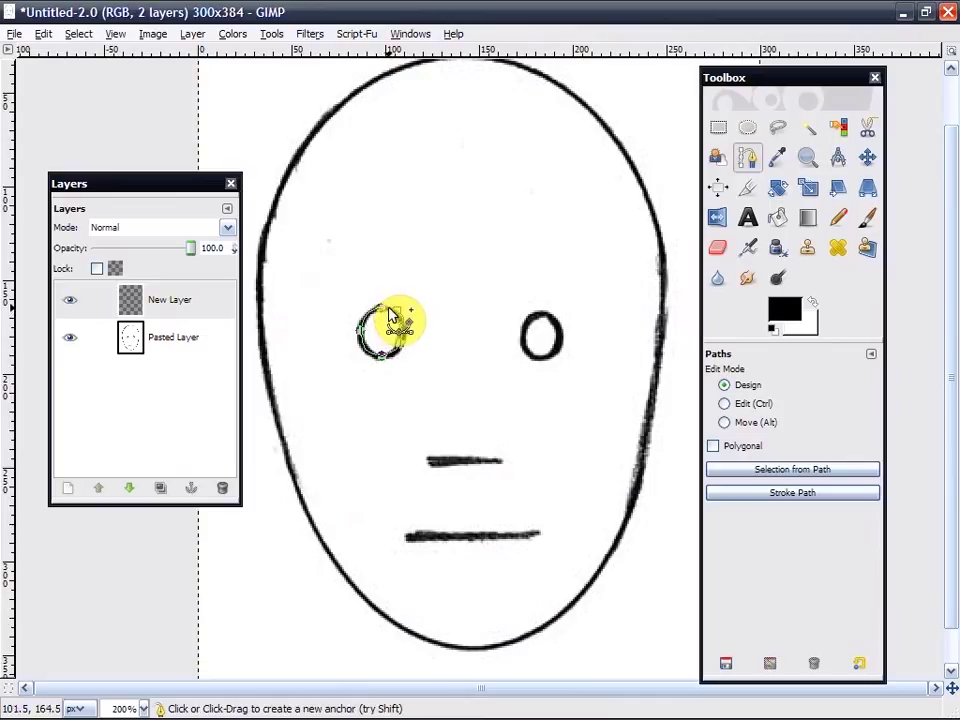
left_click(390, 312)
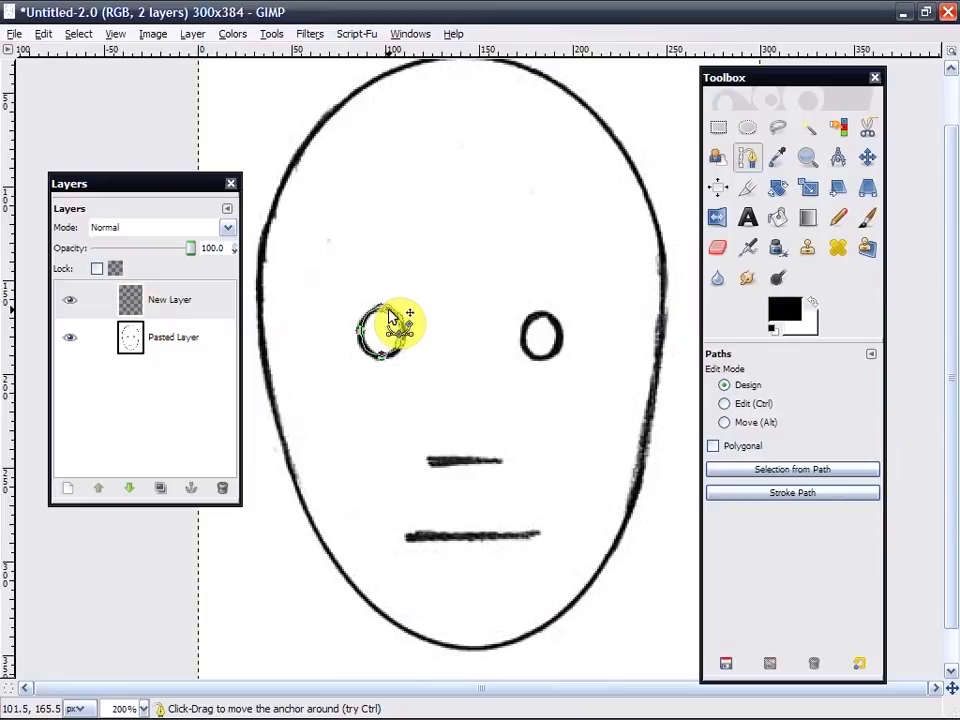
left_click_drag(390, 314, 383, 310)
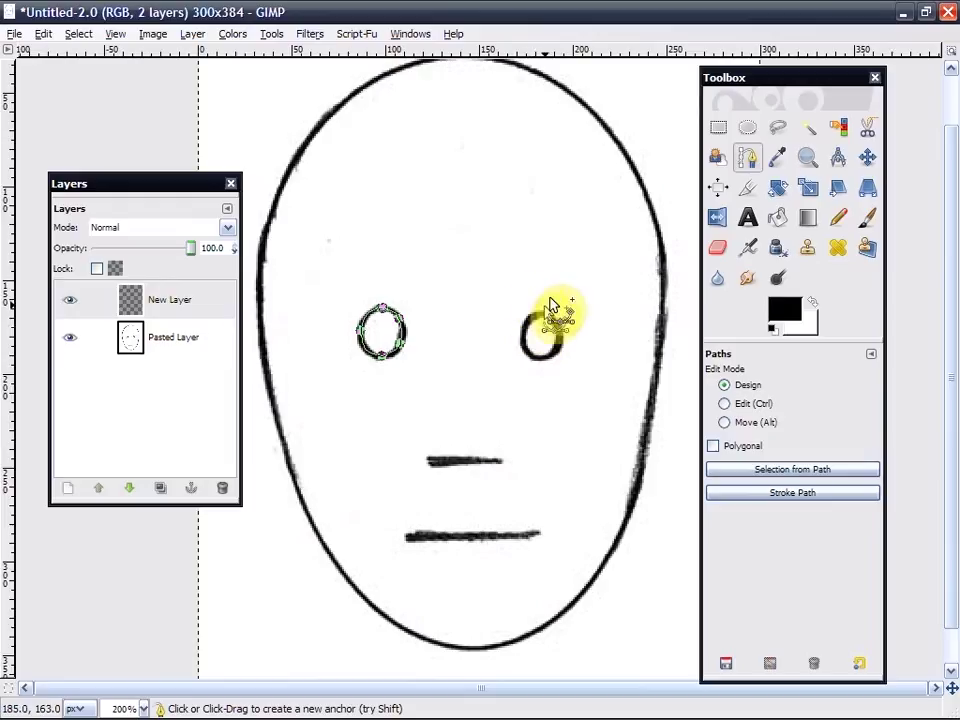
- Trace the right-hand eye as a separate component of the same path
key("shift")
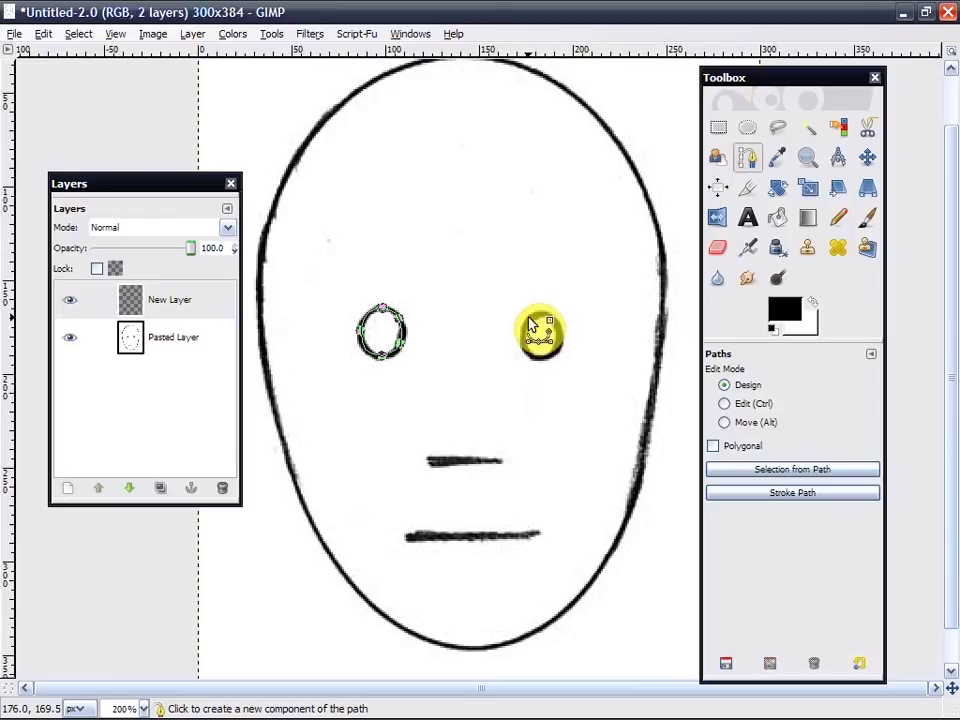
left_click(533, 326, "shift")
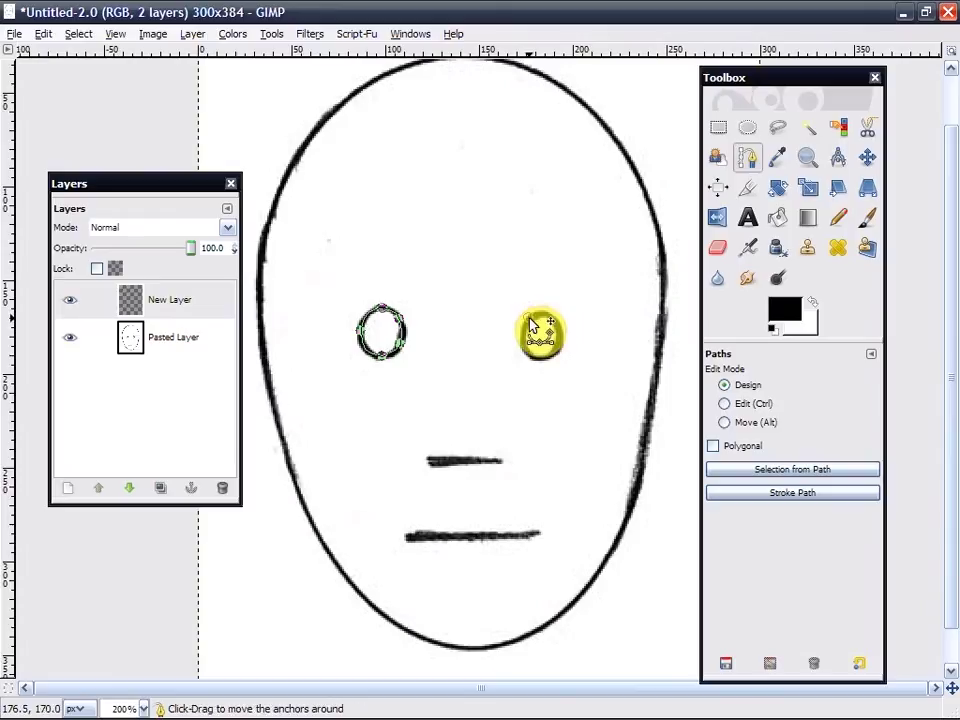
left_click_drag(528, 317, 540, 362)
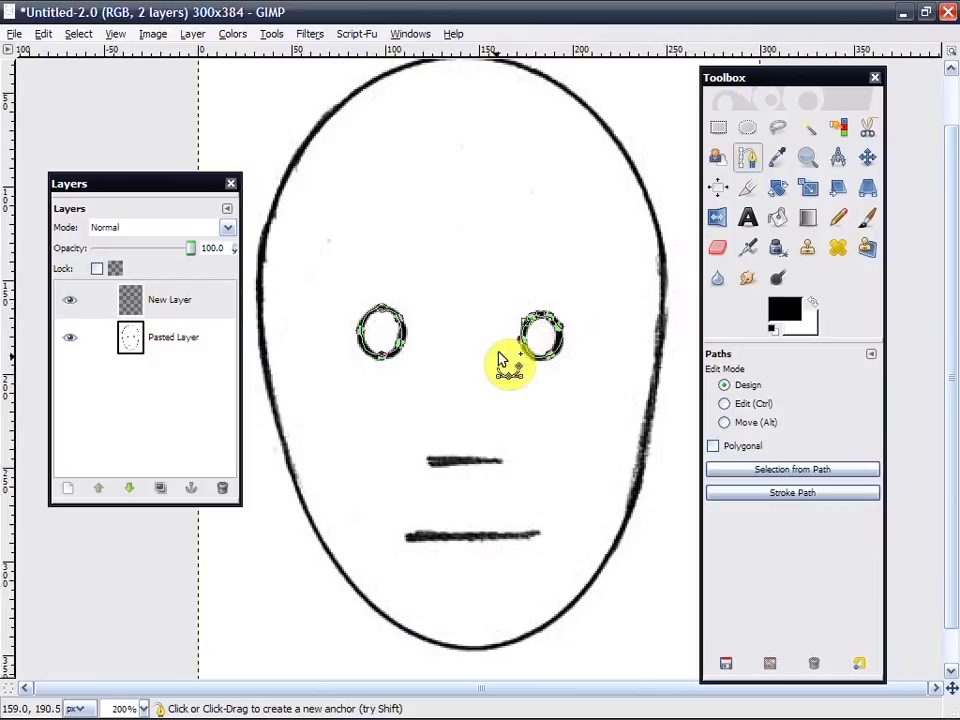
- Trace the nose line and the mouth line as further separate components of the path
left_click(429, 461)
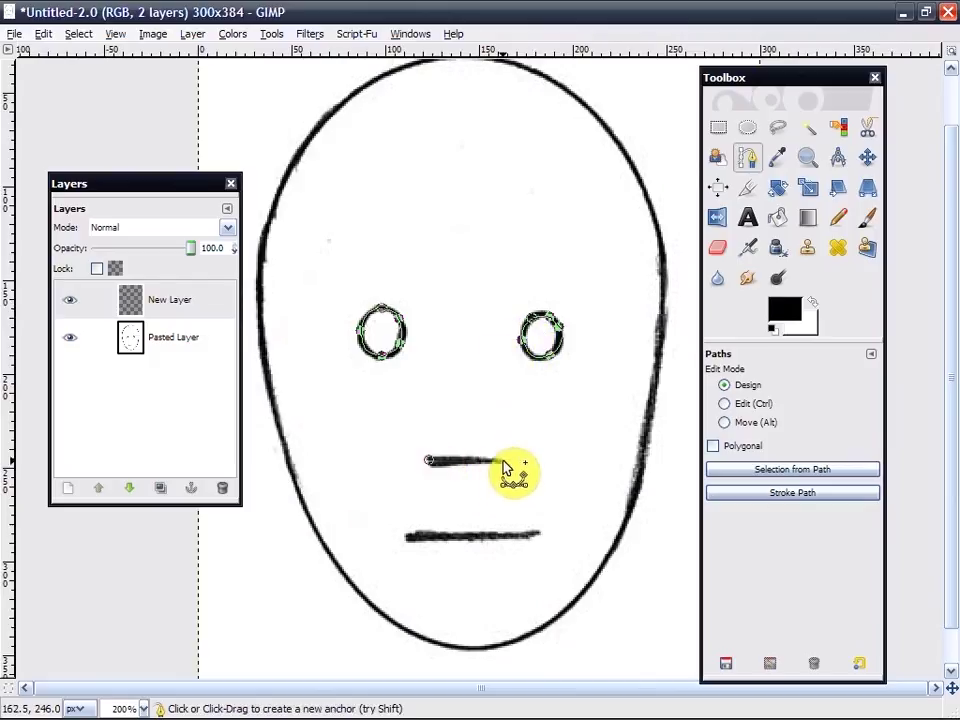
left_click_drag(500, 461, 536, 468)
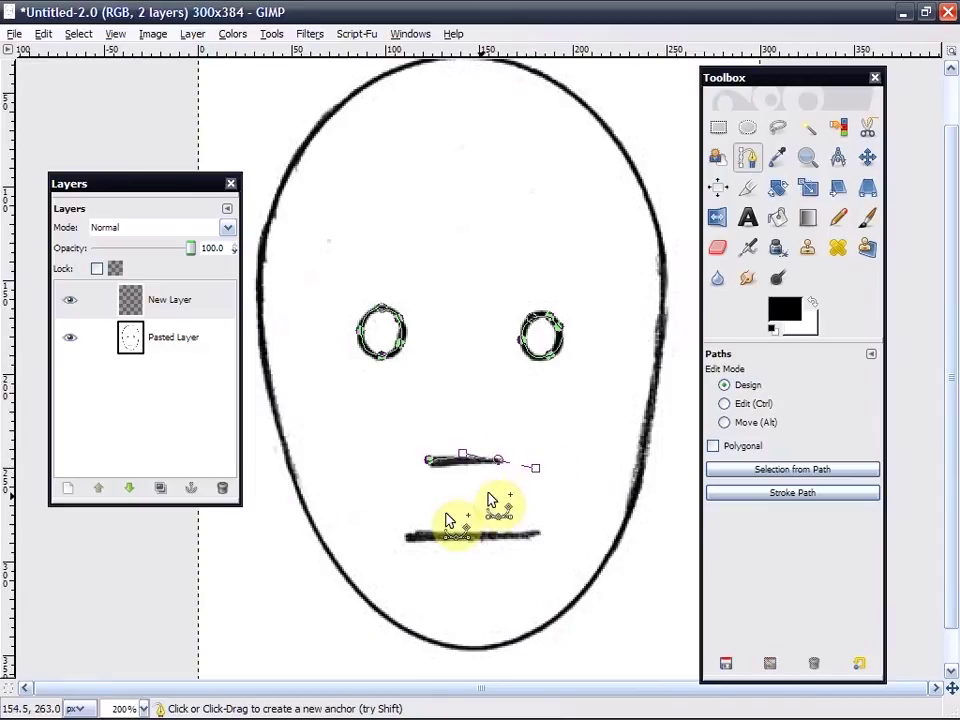
left_click(408, 539)
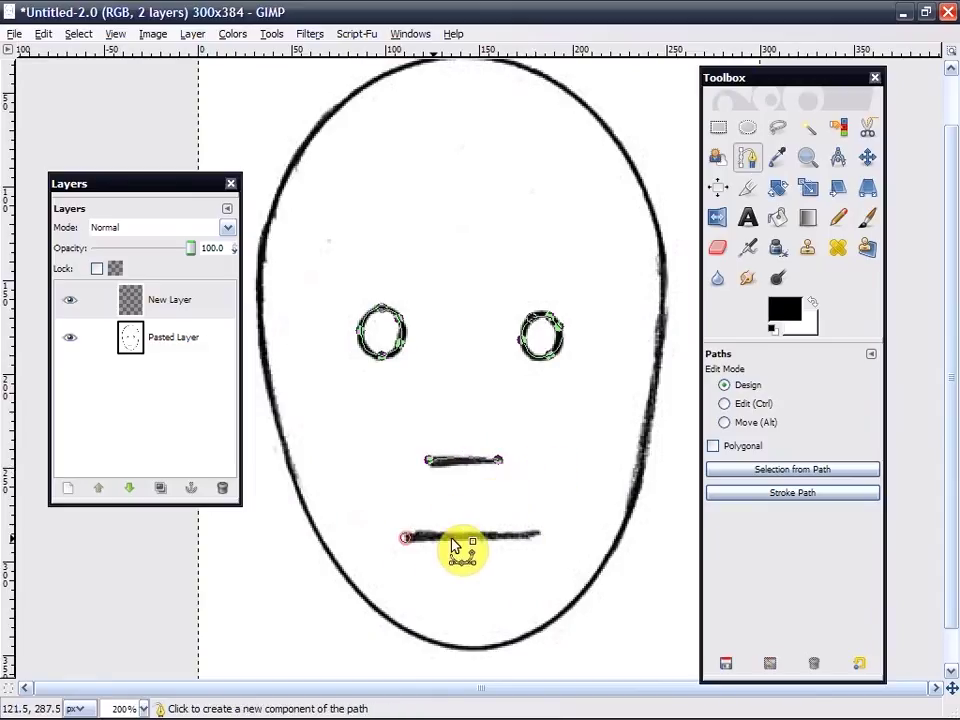
mouse_move(523, 540)
left_mouse_down()
mouse_move(587, 537)
mouse_move(537, 540)
left_mouse_up()
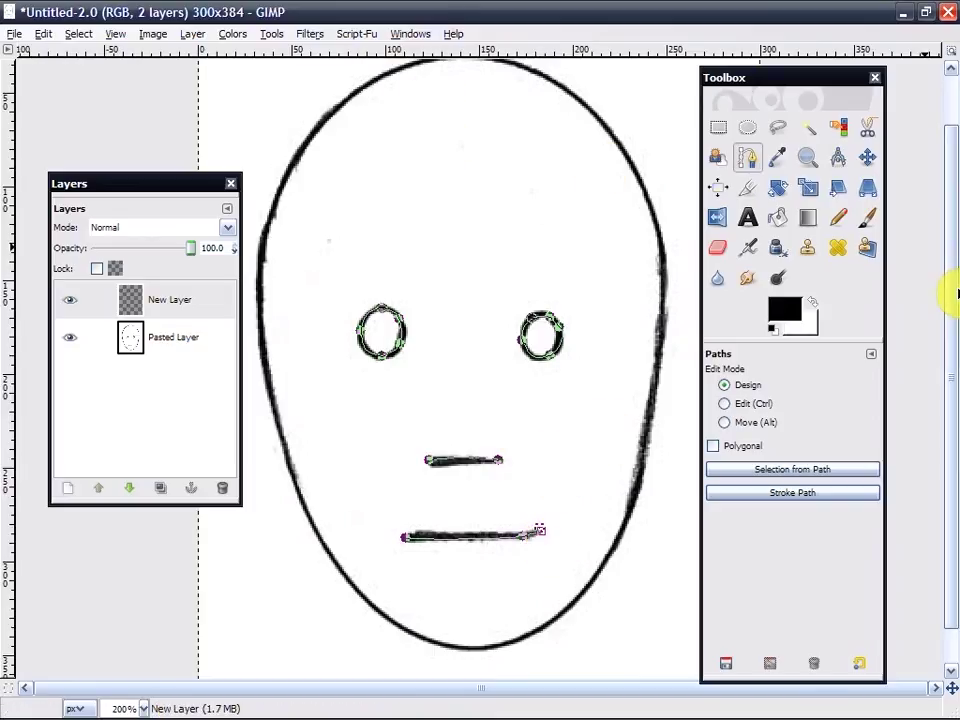
- Stroke the eyes, nose and mouth path with a 1.0 px solid color line on the new layer
left_click_drag(953, 289, 943, 268)
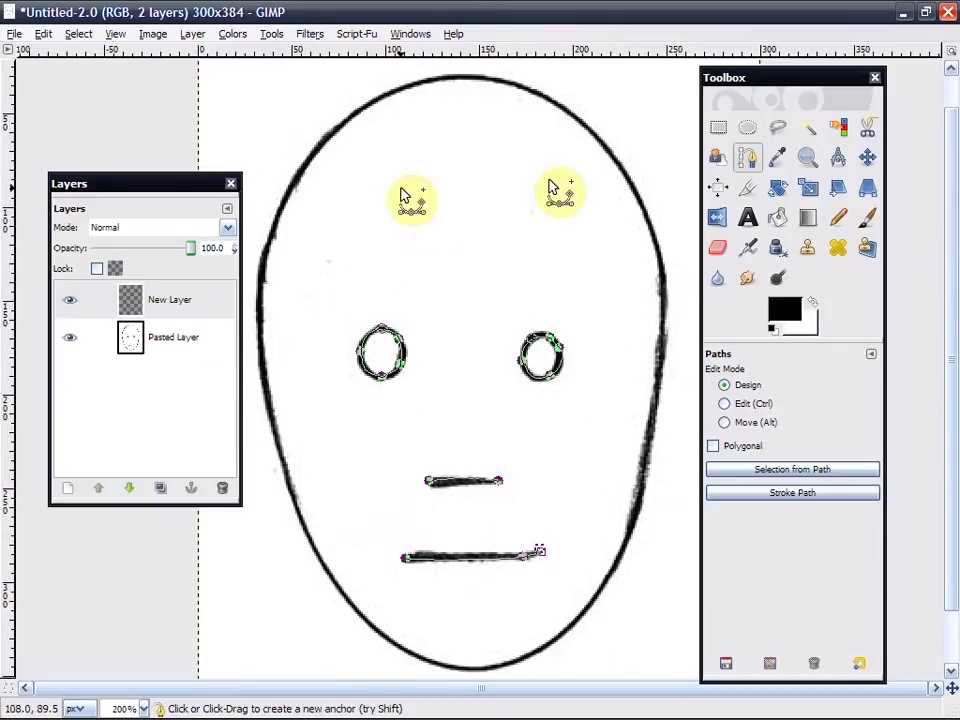
left_click(45, 34)
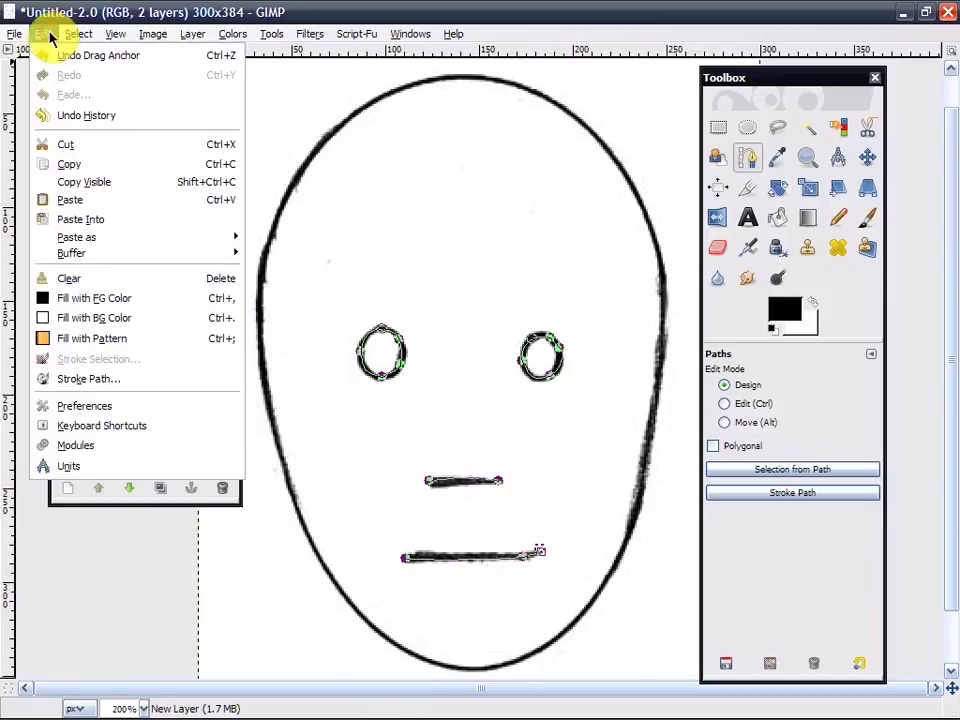
left_click(94, 382)
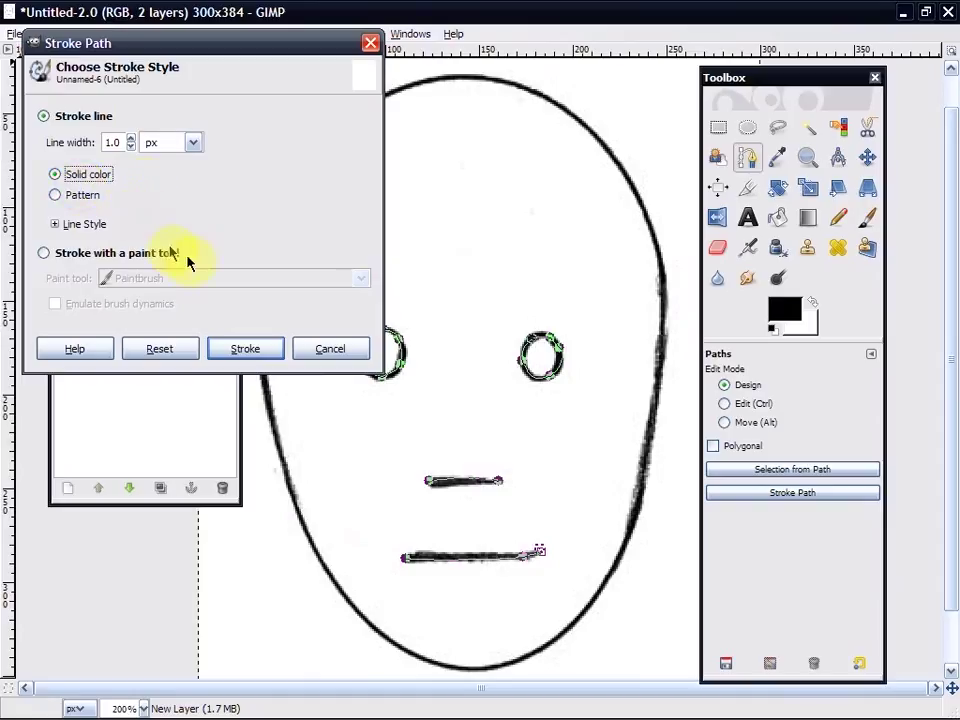
left_click(251, 355)
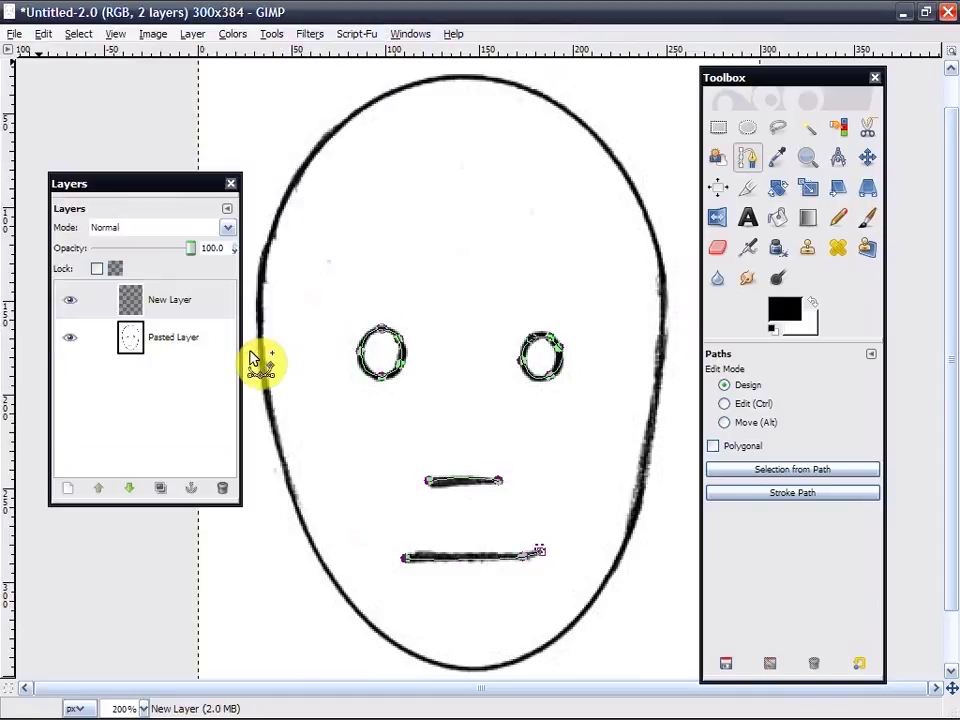
- Toggle the visibility of the Pasted Layer to inspect the stroked lines alone, leaving the sketch shown
left_click(808, 128)
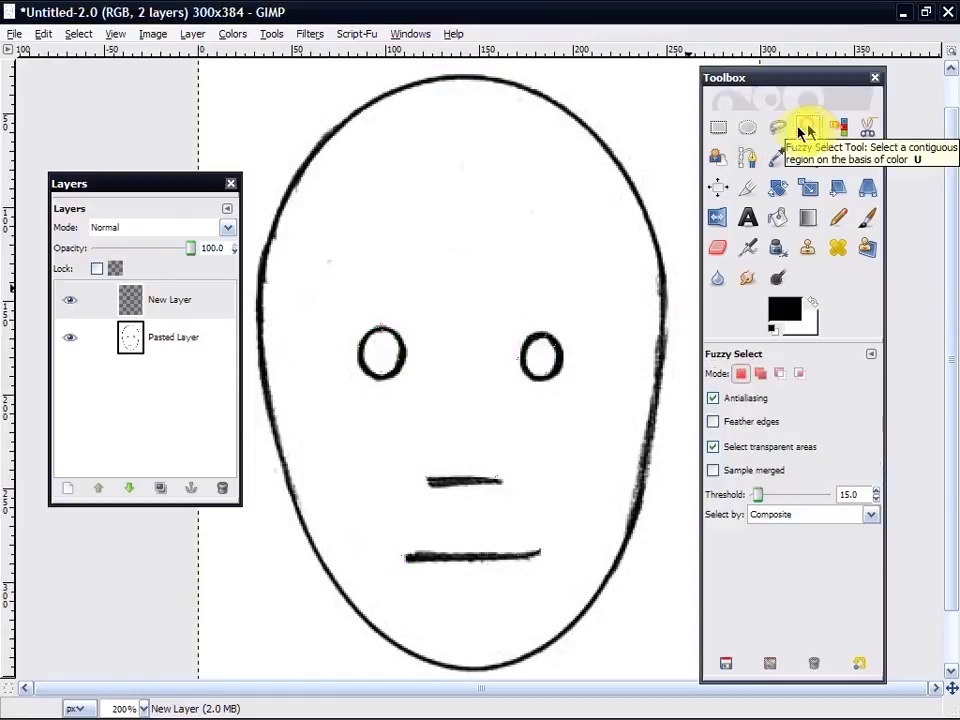
left_click(68, 338)
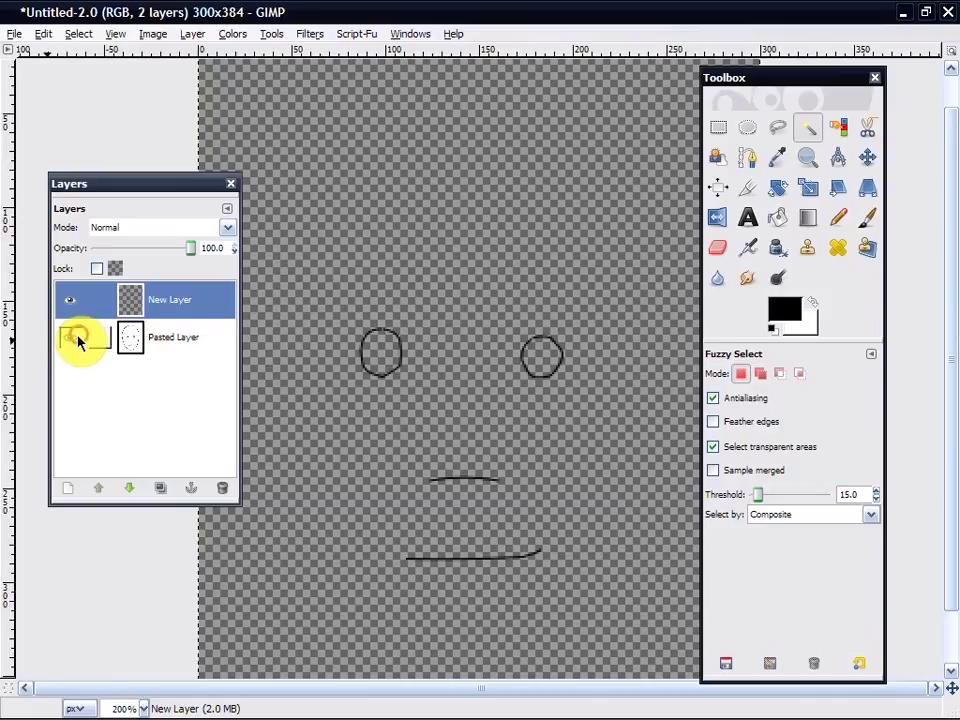
left_click(72, 339)
left_click(72, 339)
left_click(78, 340)
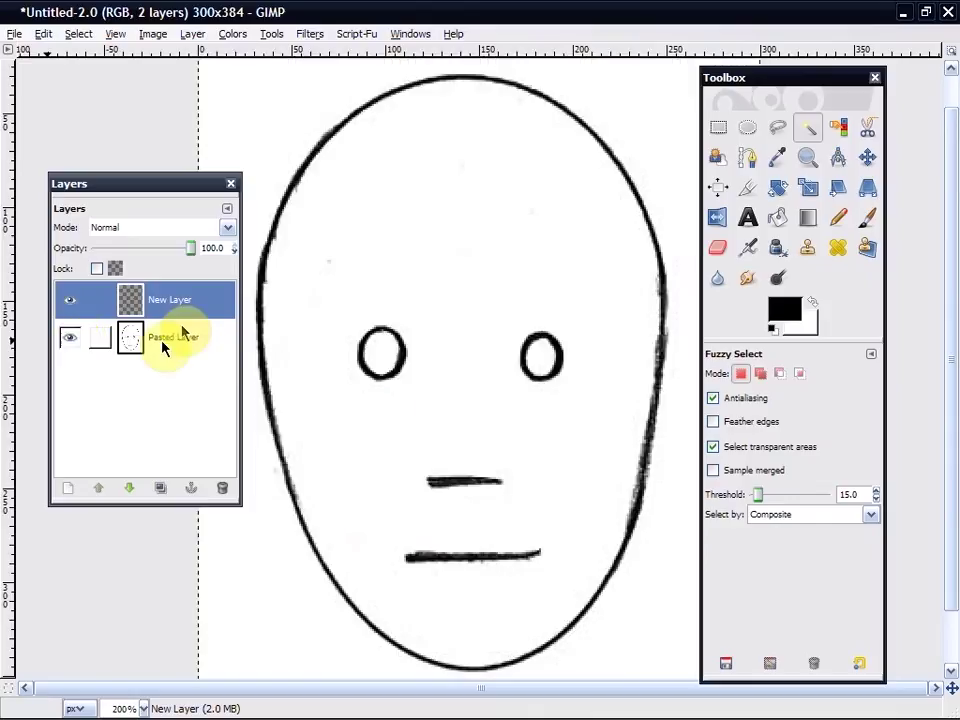
- Start a new path at the head's left temple and trace the outline over the crown to the upper right side
left_click(750, 160)
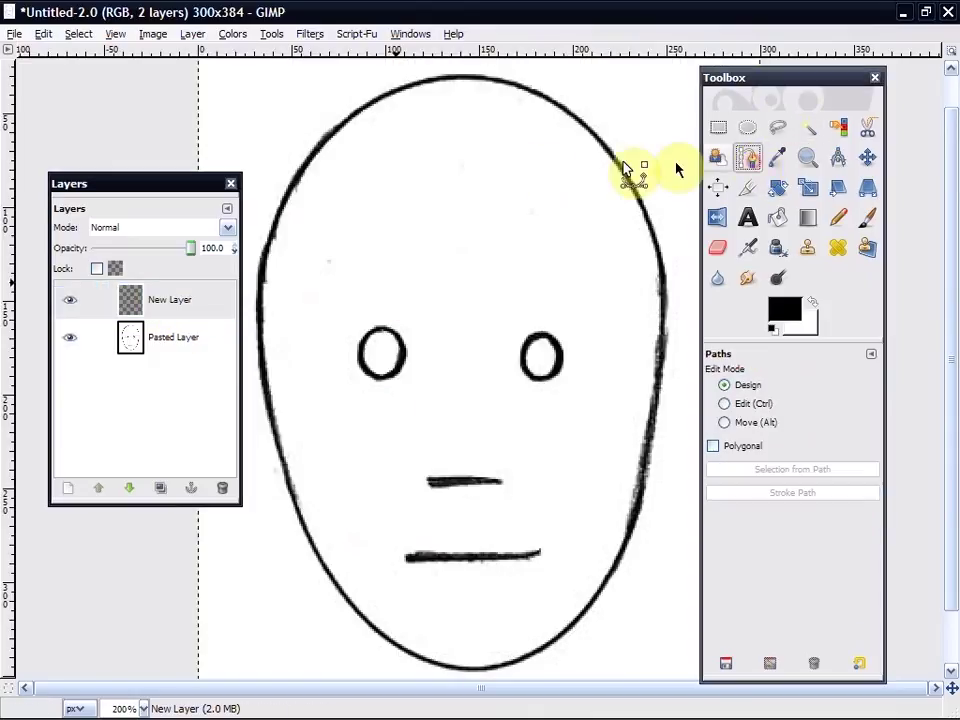
left_click(260, 276)
left_click_drag(306, 158, 350, 108)
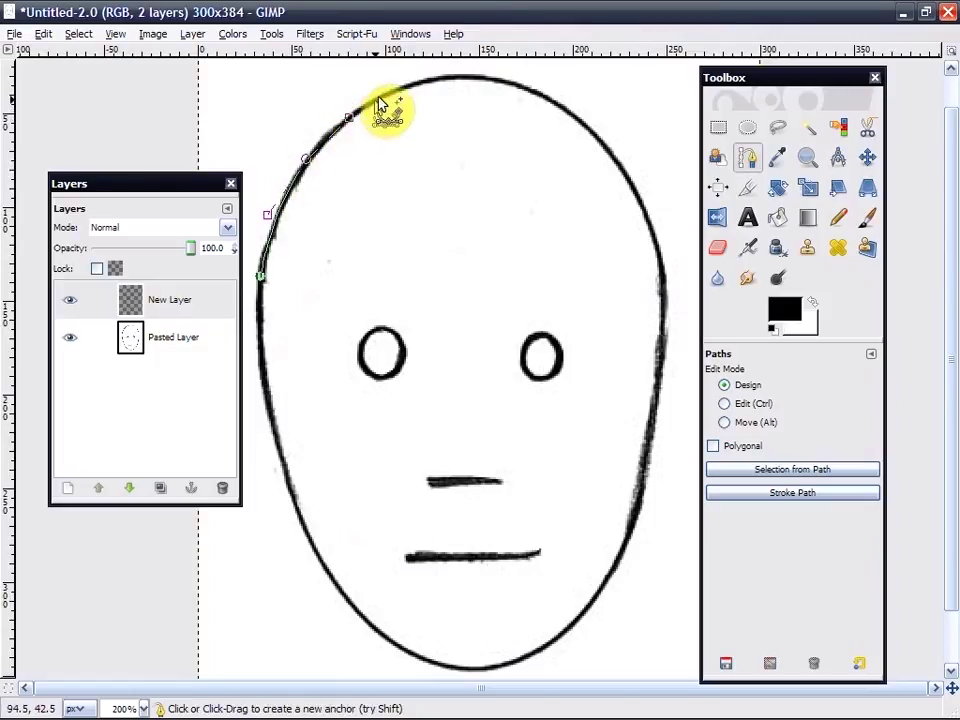
left_click_drag(378, 96, 425, 73)
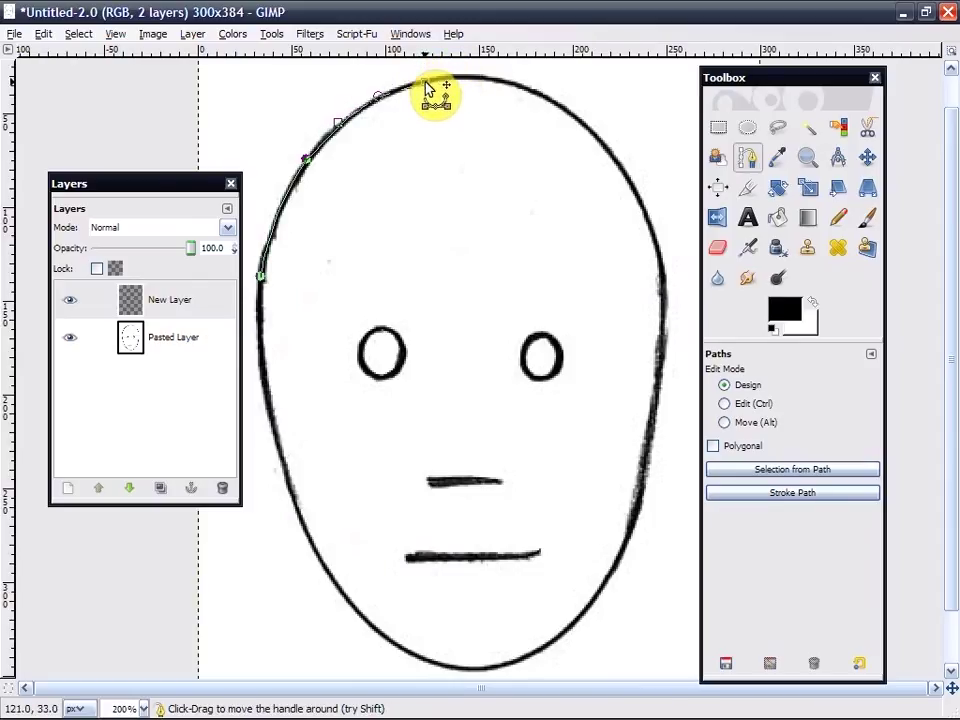
left_click_drag(493, 80, 537, 96)
left_click(607, 151)
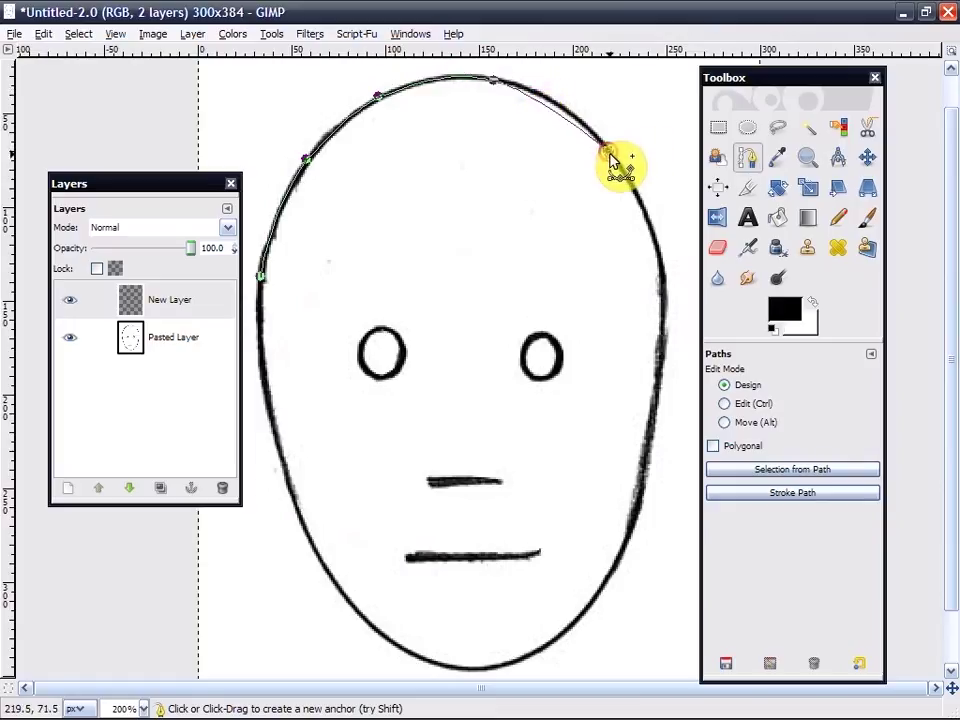
left_click_drag(610, 158, 658, 210)
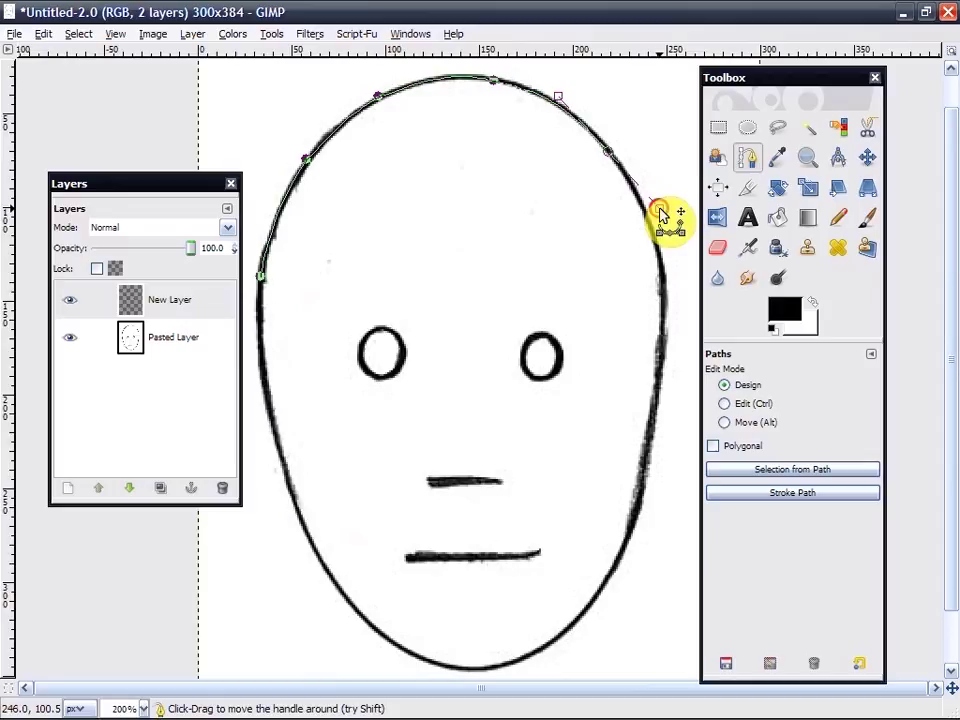
left_click(645, 213)
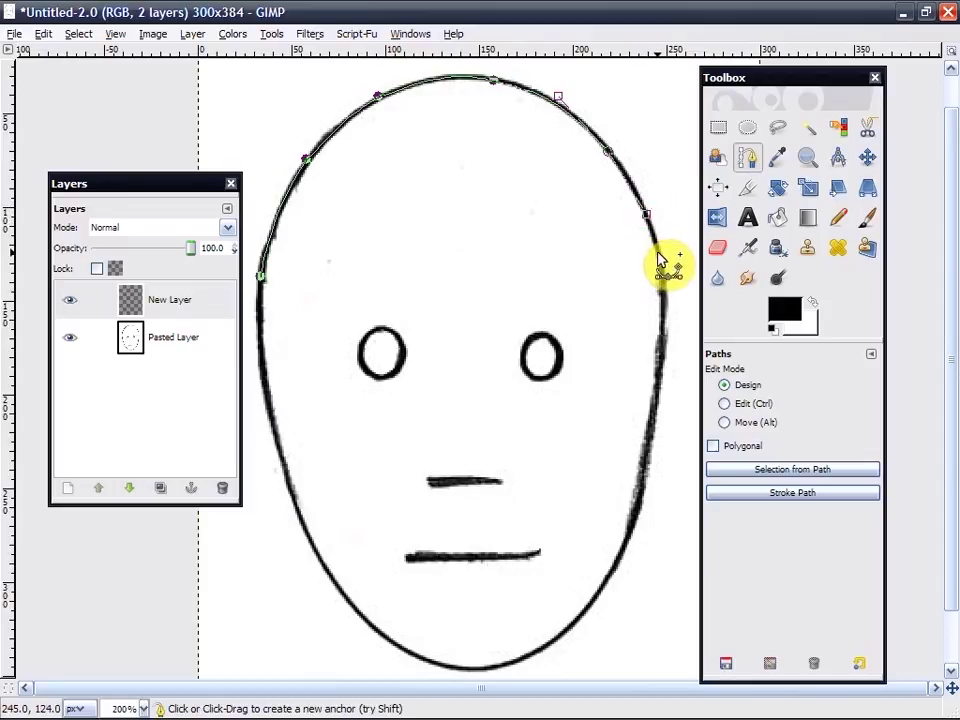
- Continue the head path down the right side to cheek level, nudging the upper-right anchor onto the sketch line
left_click_drag(657, 251, 669, 302)
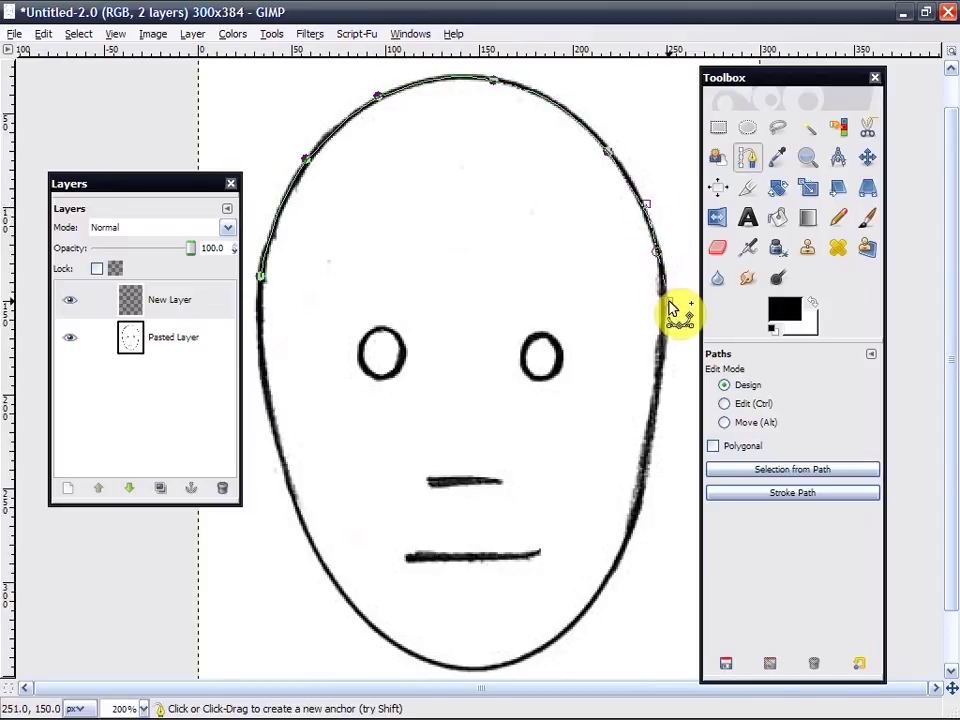
left_click(609, 153)
left_click_drag(609, 153, 613, 157)
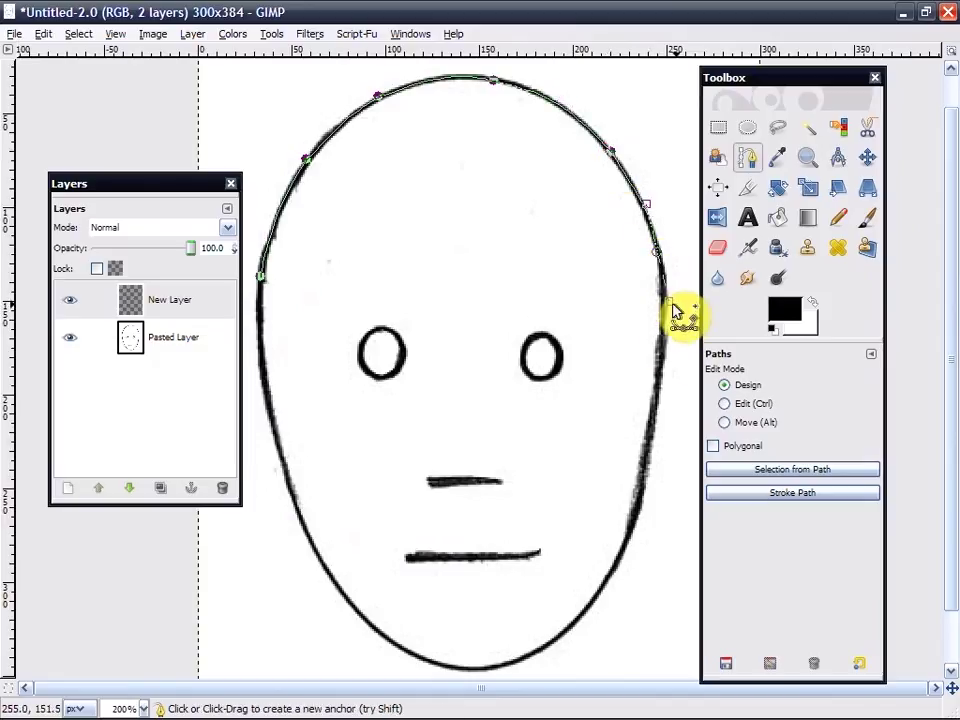
left_click_drag(669, 303, 663, 300)
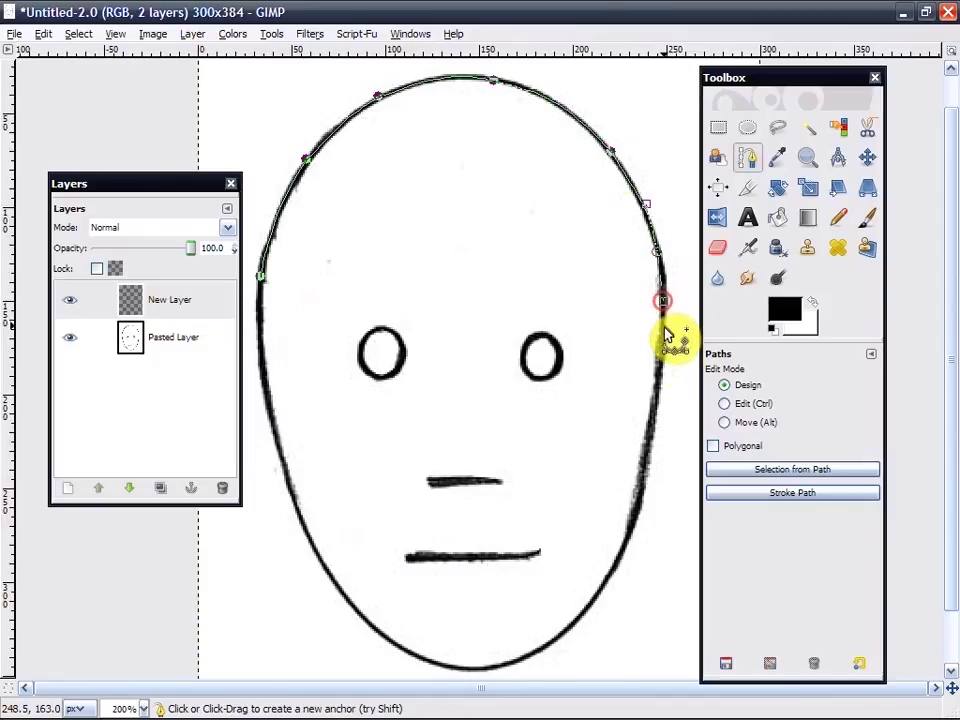
left_click(656, 366)
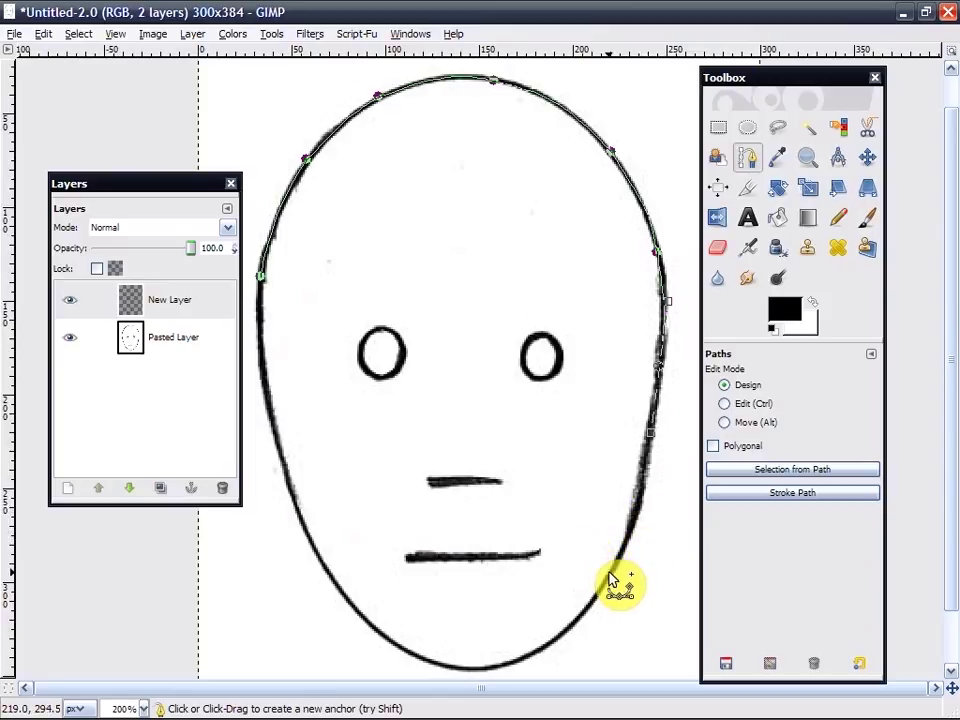
- Extend the head path around the lower right jaw to the chin, fitting the curve to the sketch
left_click_drag(610, 574, 570, 675)
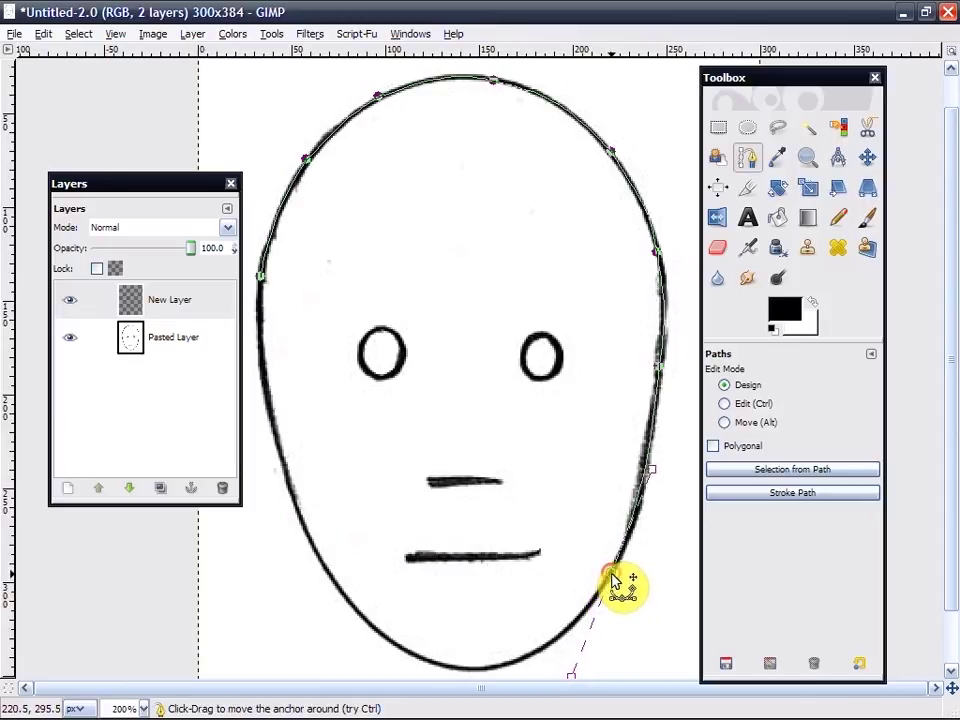
left_click_drag(574, 677, 565, 638)
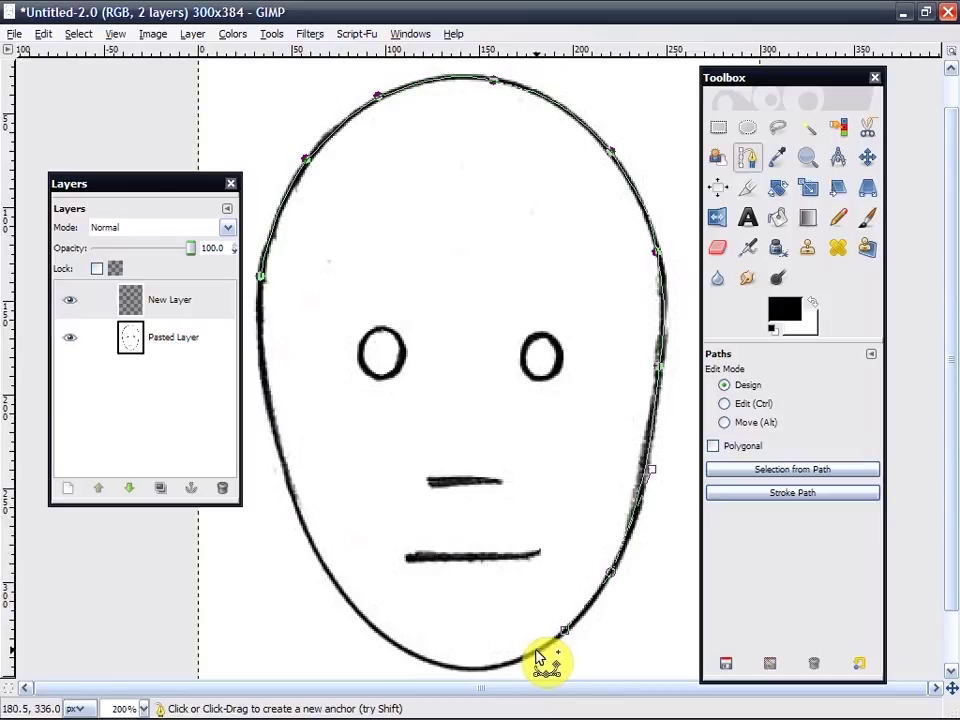
left_click(533, 652)
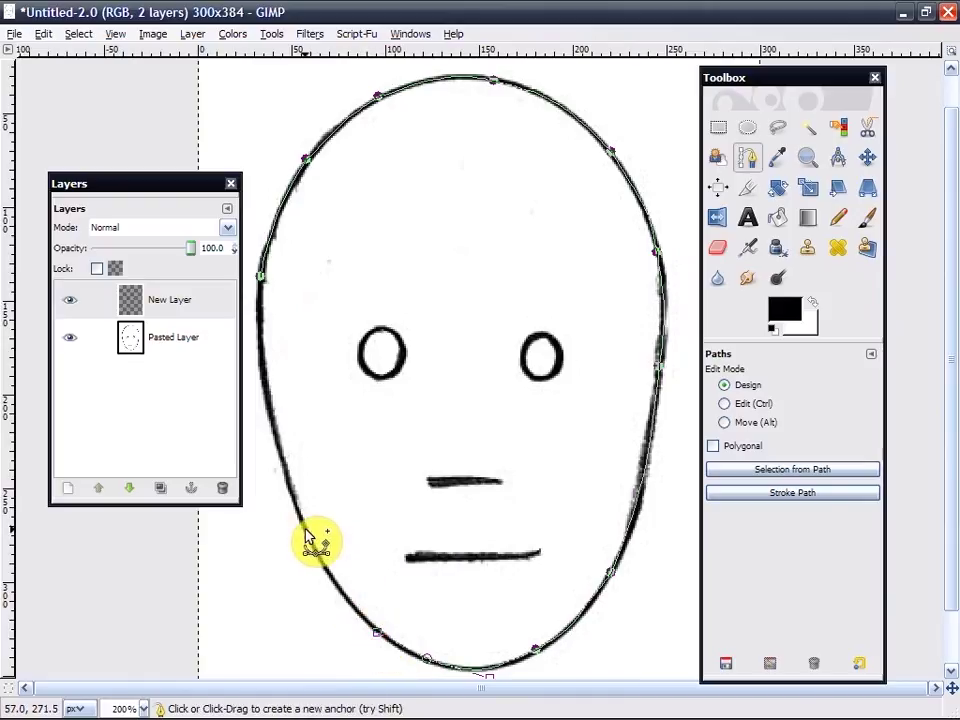
- Trace the left jaw and cheek up to the starting anchor, adjusting the handles to complete the head outline
left_click_drag(308, 538, 290, 460)
left_click(433, 668)
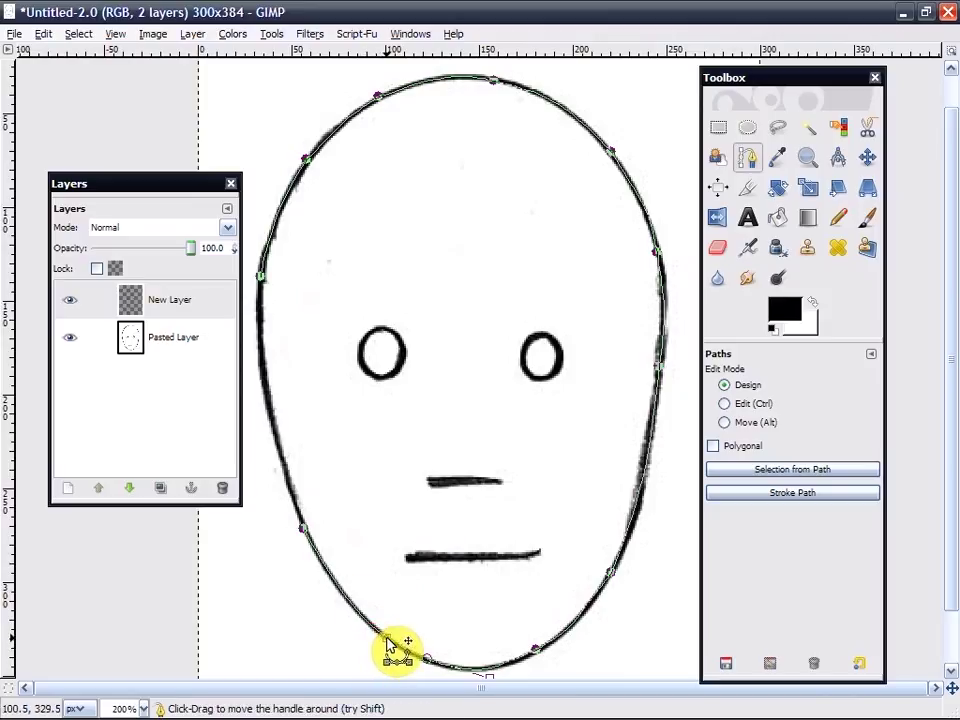
left_click(306, 531)
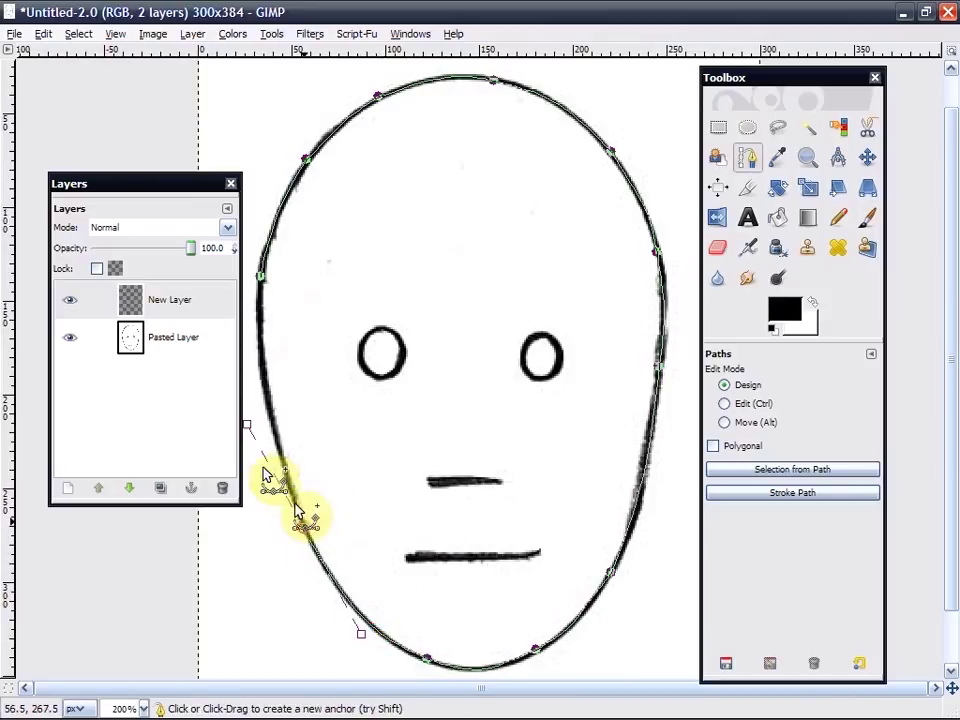
left_click_drag(251, 431, 264, 408)
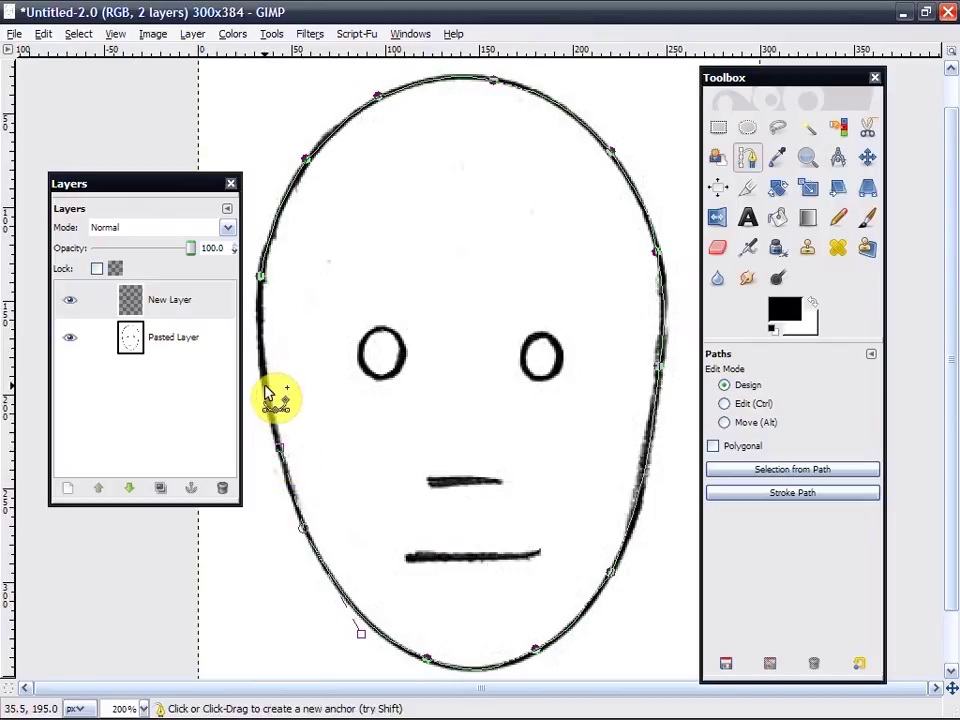
left_click(252, 325)
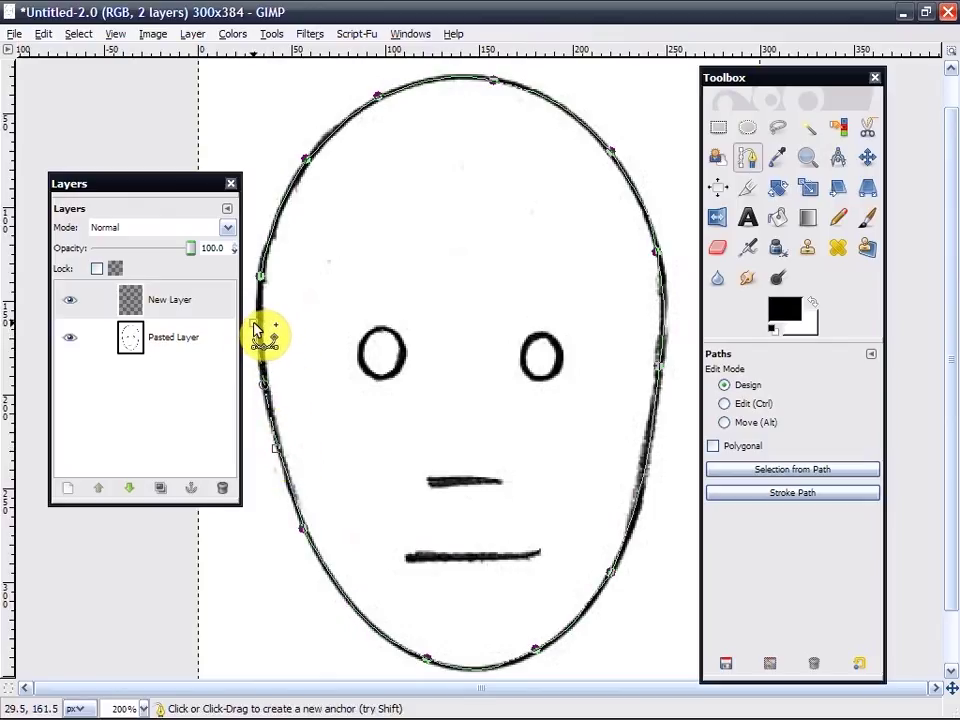
left_click_drag(254, 324, 260, 302)
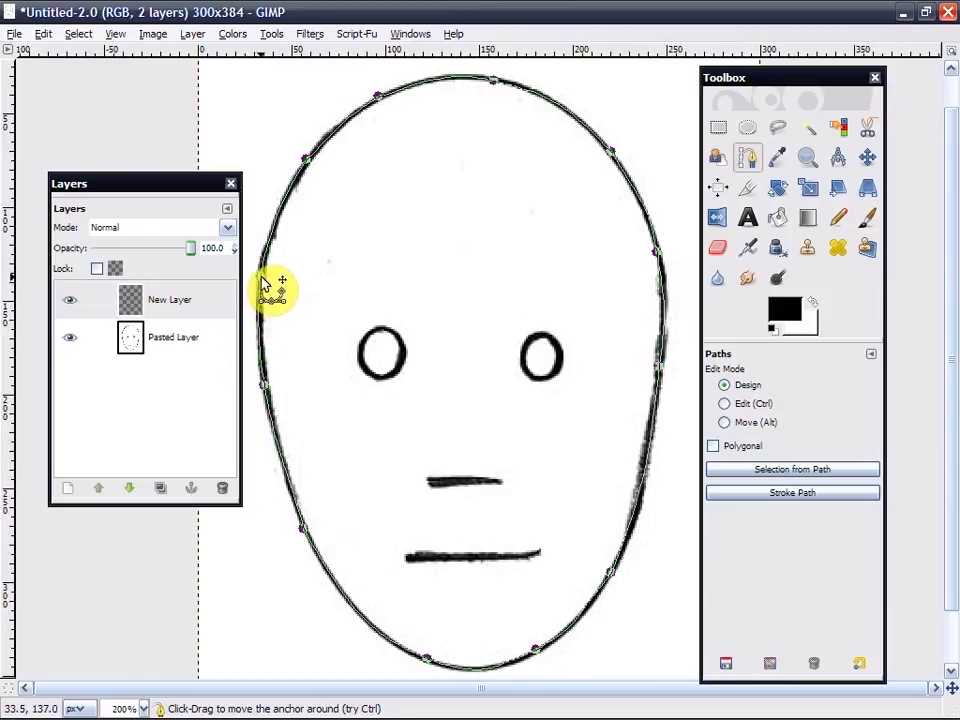
- Stroke the head outline path with a 1.0 px solid color line and switch to the Fuzzy Select tool
left_click(43, 36)
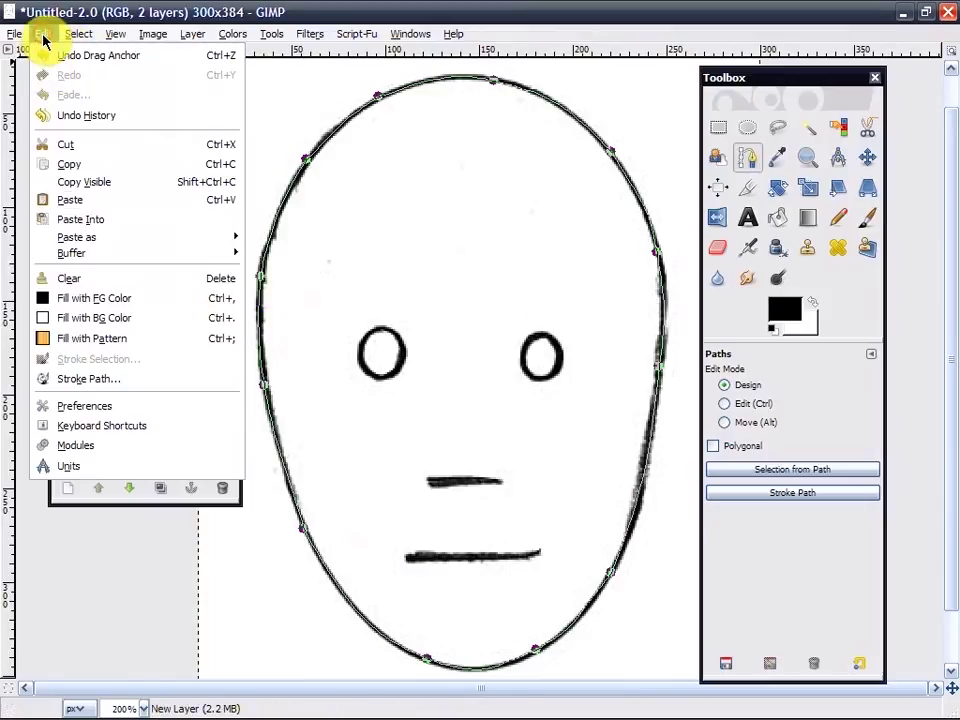
left_click(86, 382)
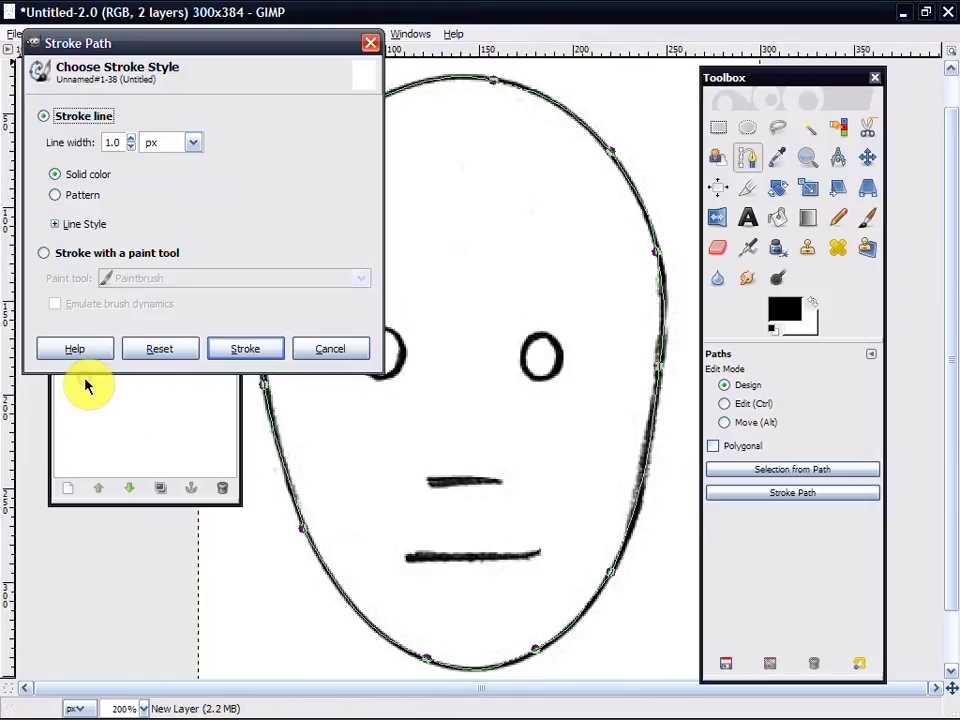
left_click(249, 350)
left_click(810, 127)
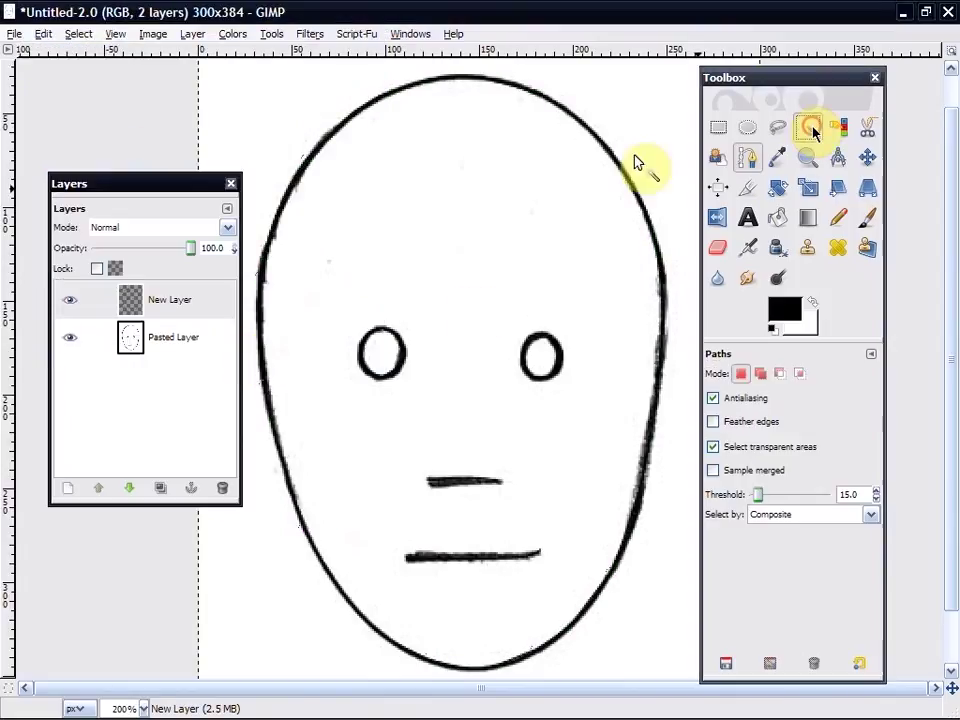
- Check the stroked lines with the Pasted Layer hidden and shown, and delete the Pasted Layer
left_click(73, 345)
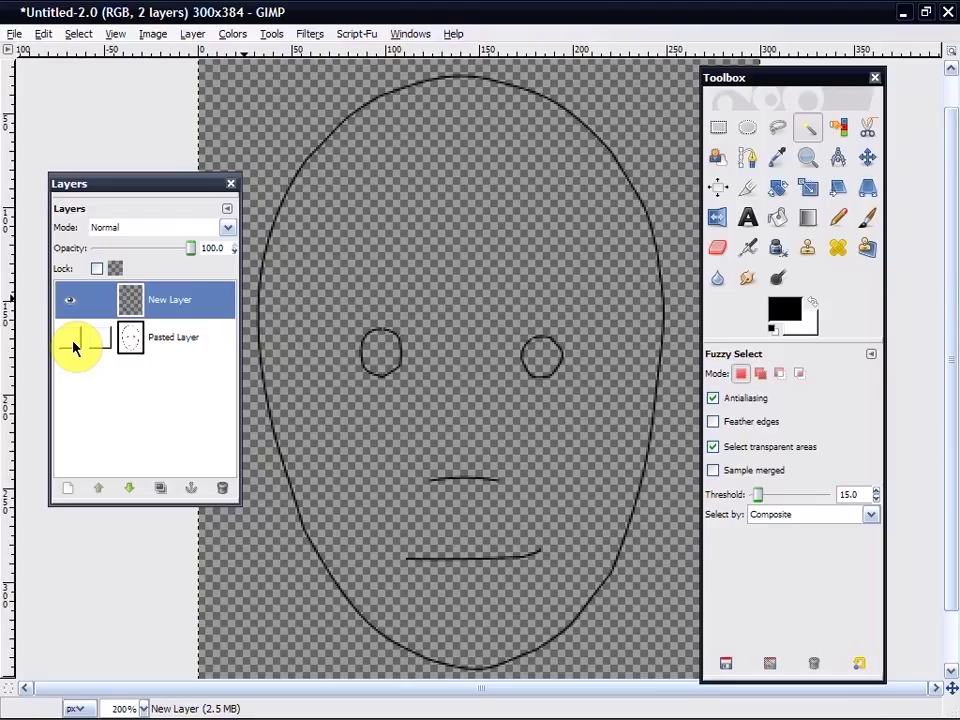
left_click(73, 345)
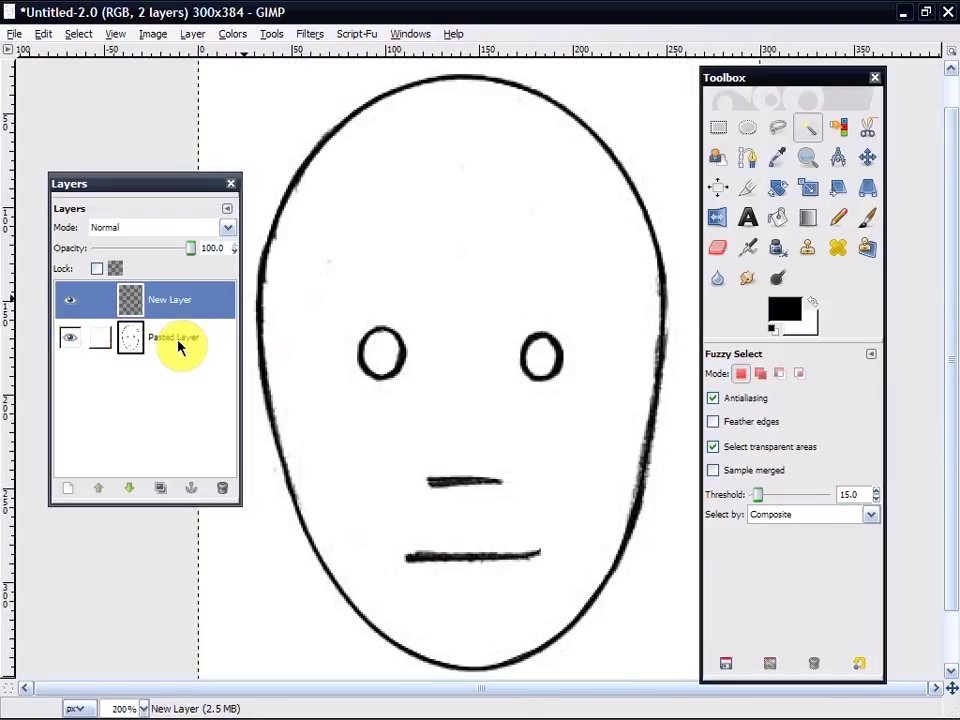
right_click(179, 347)
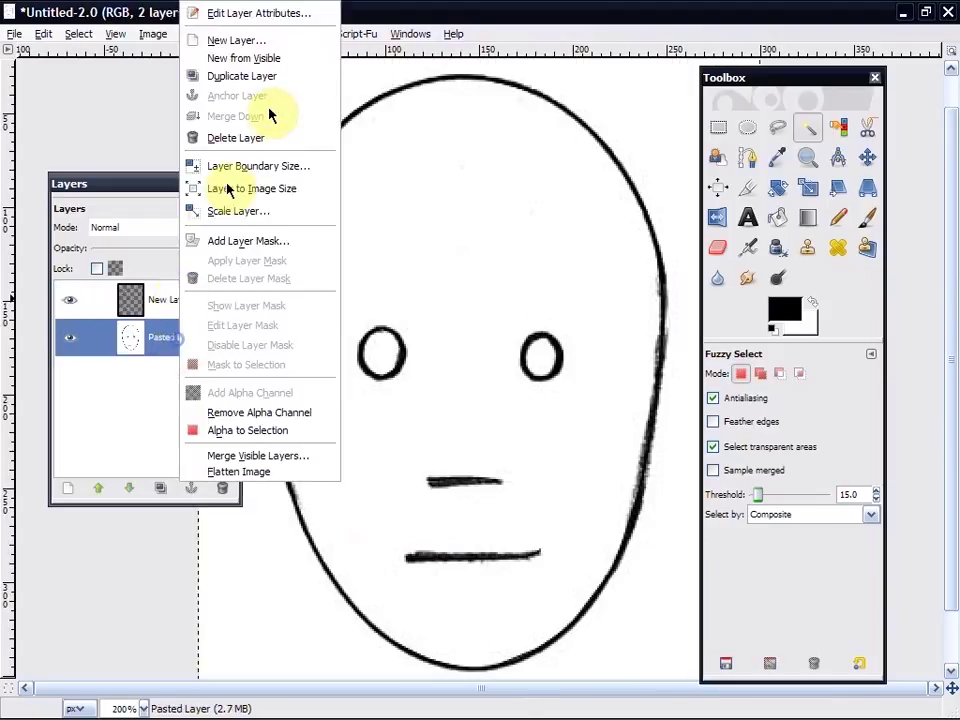
left_click(257, 137)
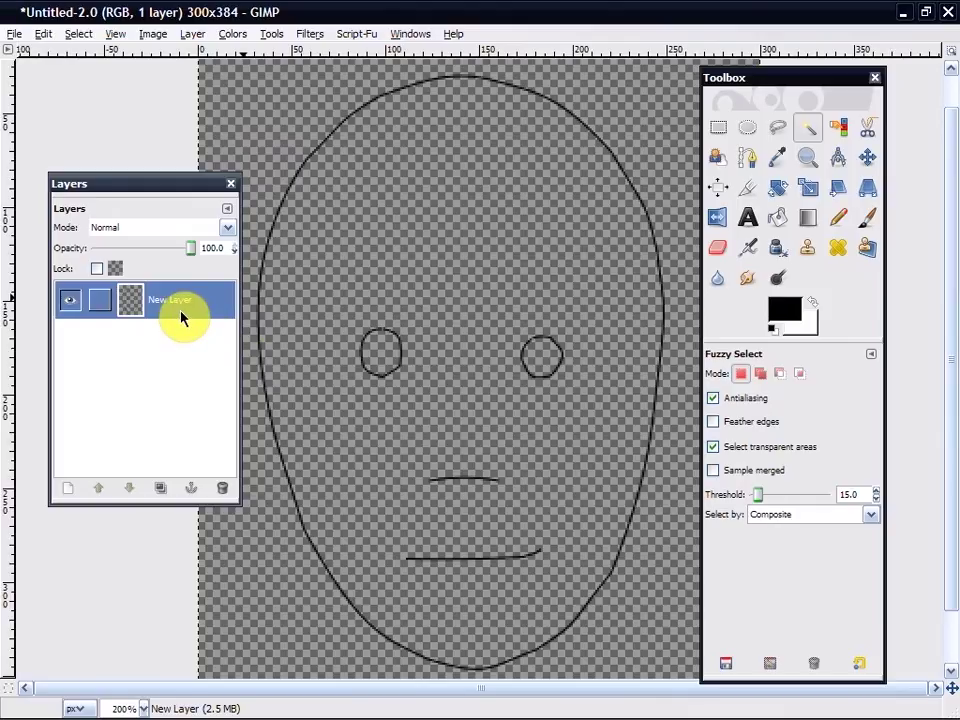
- Add a white-filled 300 x 384 px layer, move it below the line-art layer and select the line-art layer
right_click(181, 318)
left_click(224, 40)
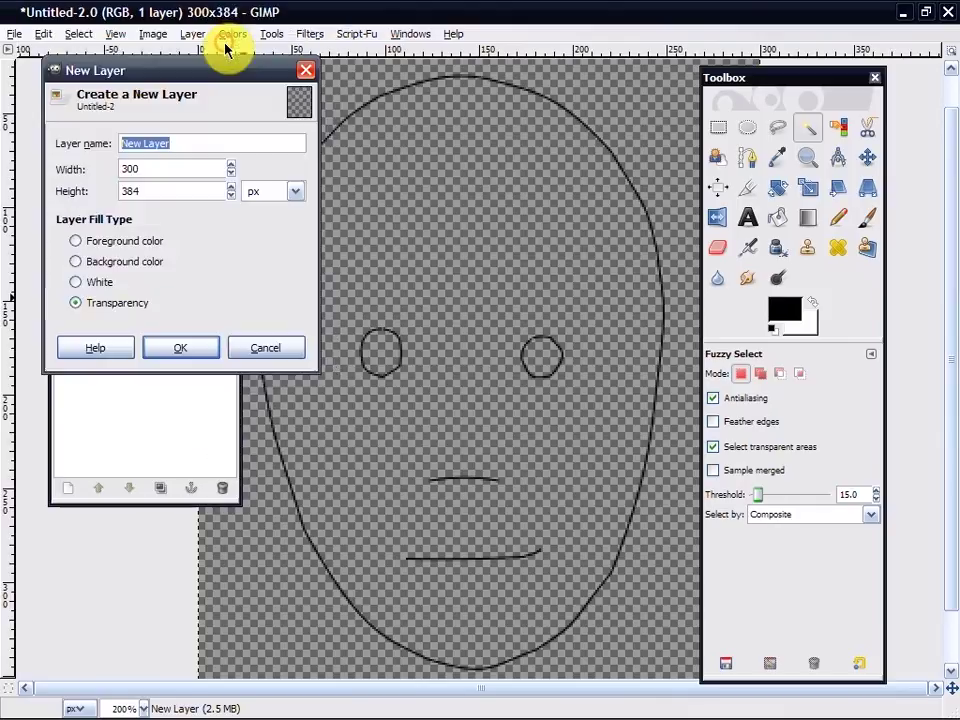
left_click(108, 283)
left_click(180, 347)
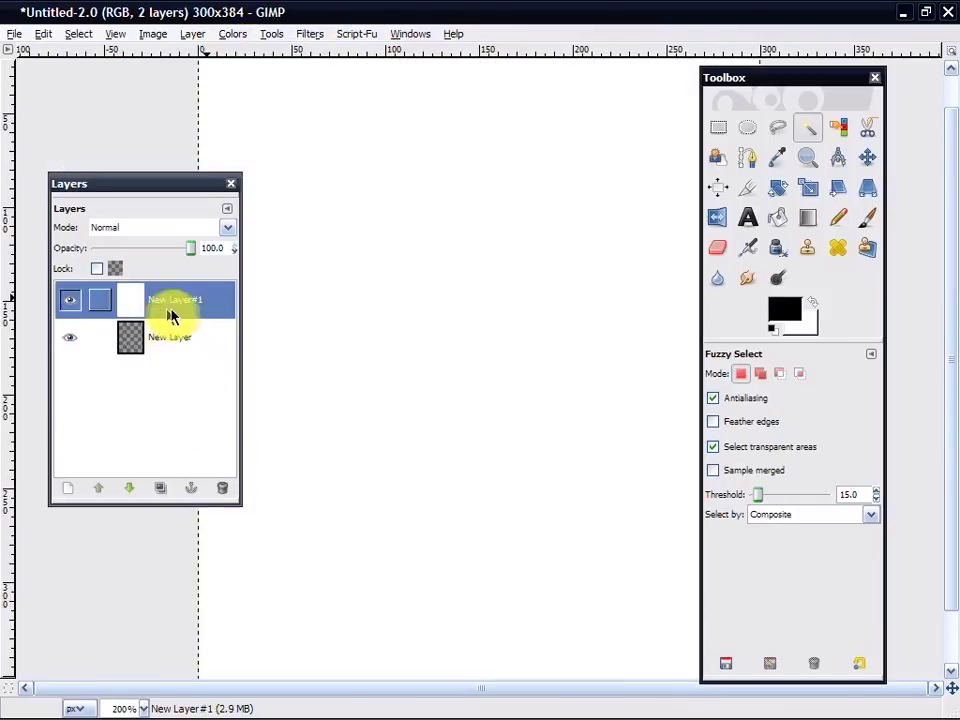
mouse_move(170, 315)
left_mouse_down()
mouse_move(180, 362)
mouse_move(176, 350)
left_mouse_up()
left_click(176, 302)
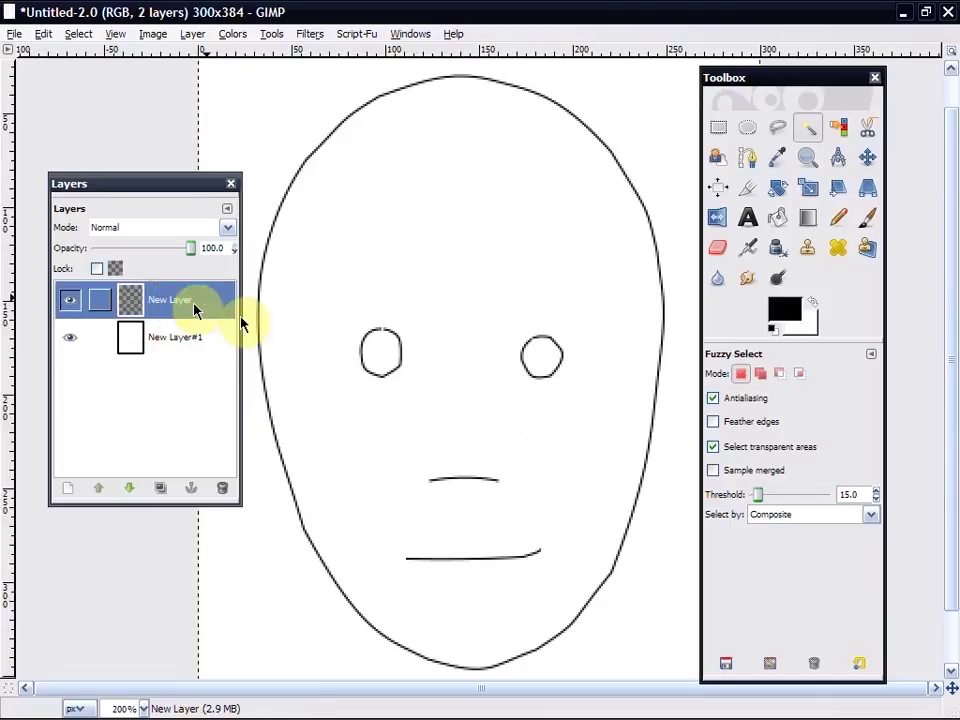
- Toggle the line-art layer's visibility to compare it with the white background, and merge it down onto the white layer
left_click(142, 708)
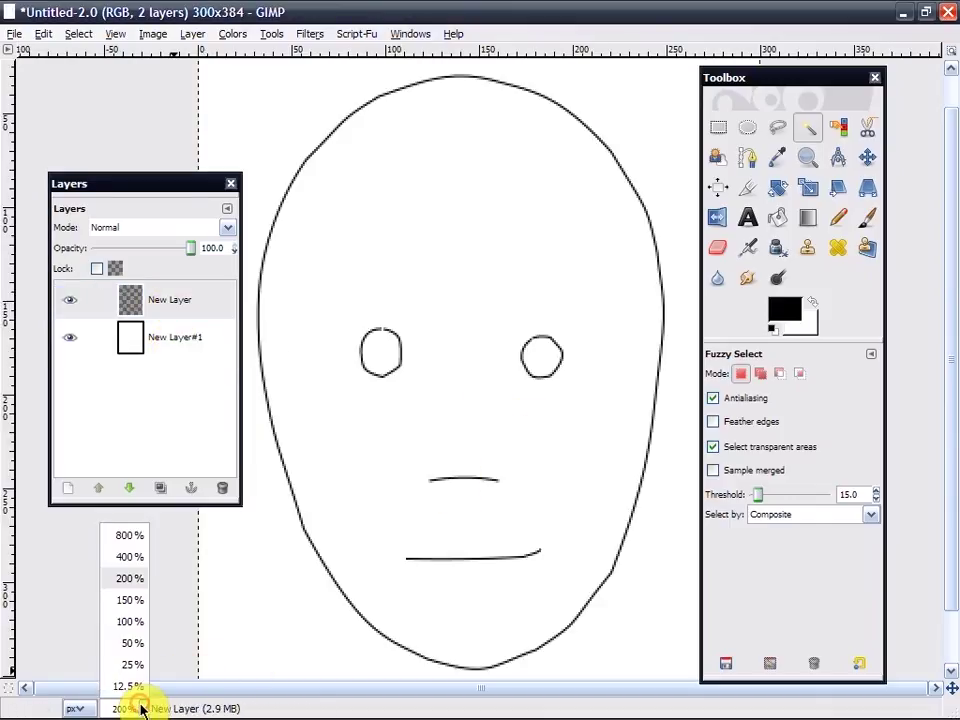
left_click(127, 622)
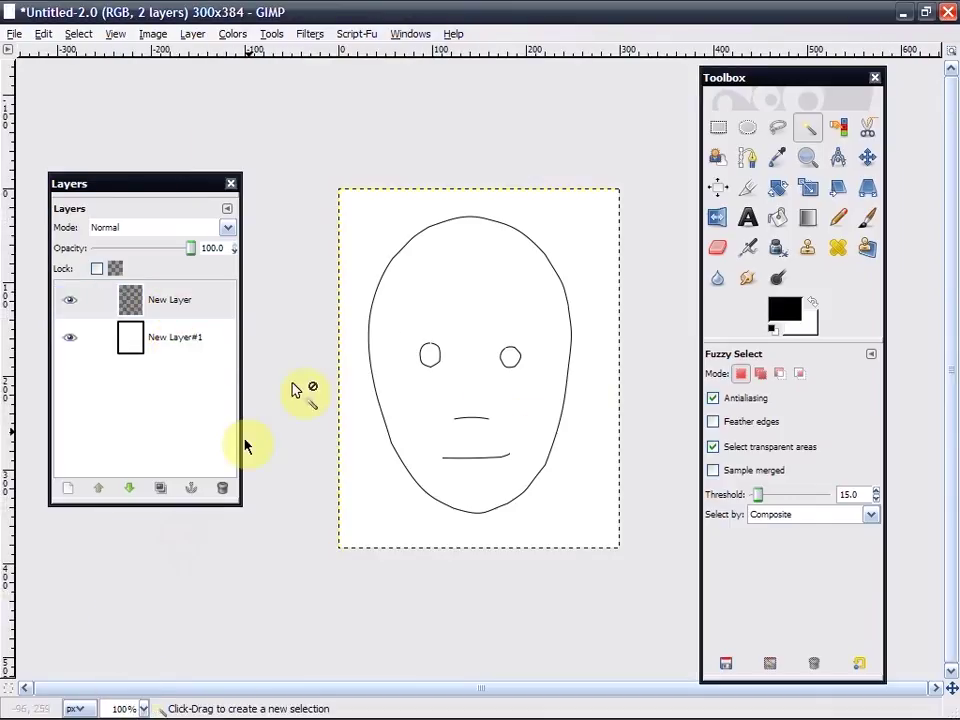
left_click(64, 310)
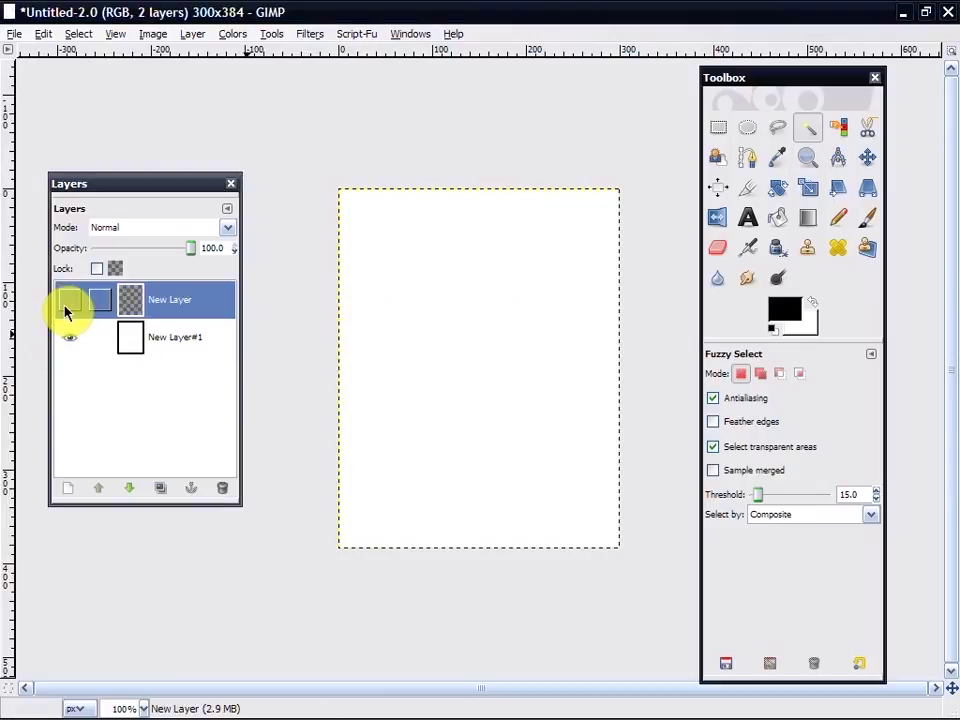
left_click(64, 310)
left_click(65, 311)
left_click(65, 311)
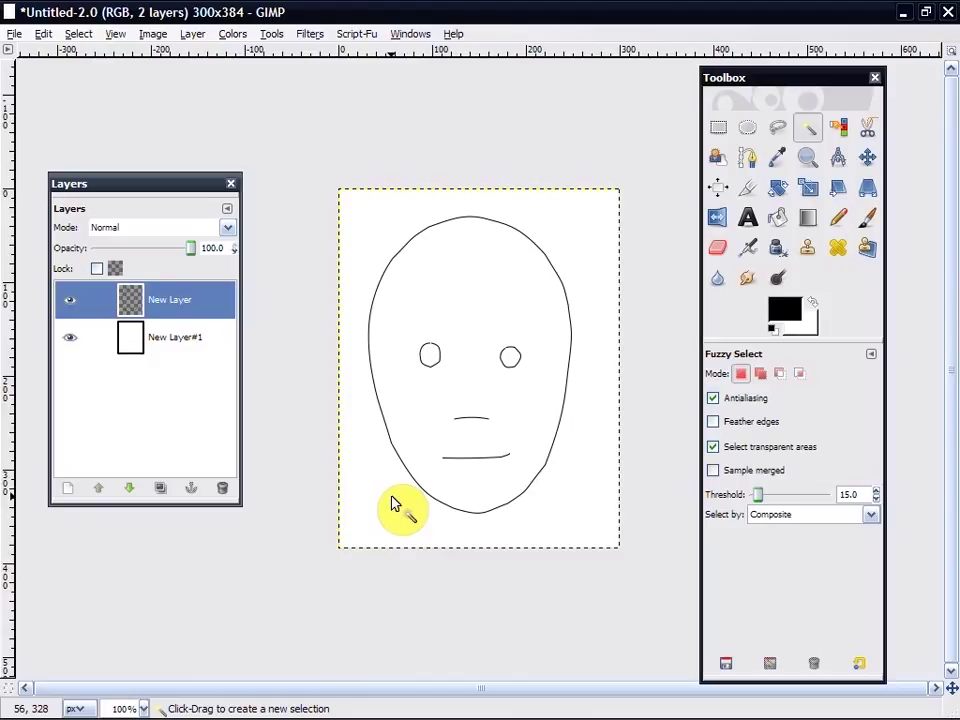
right_click(167, 297)
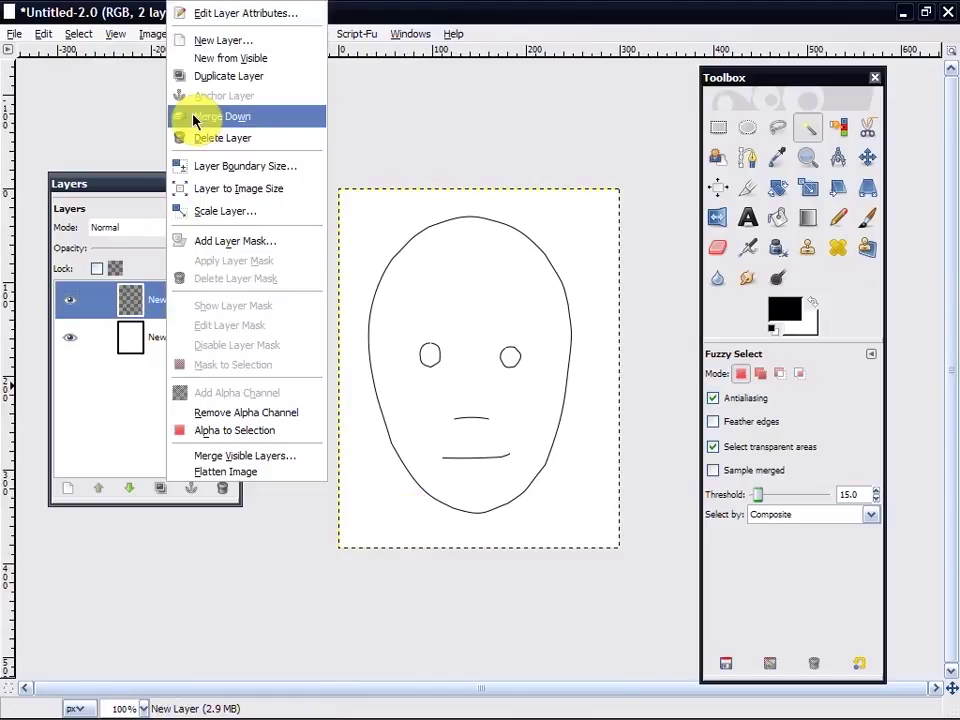
left_click(193, 117)
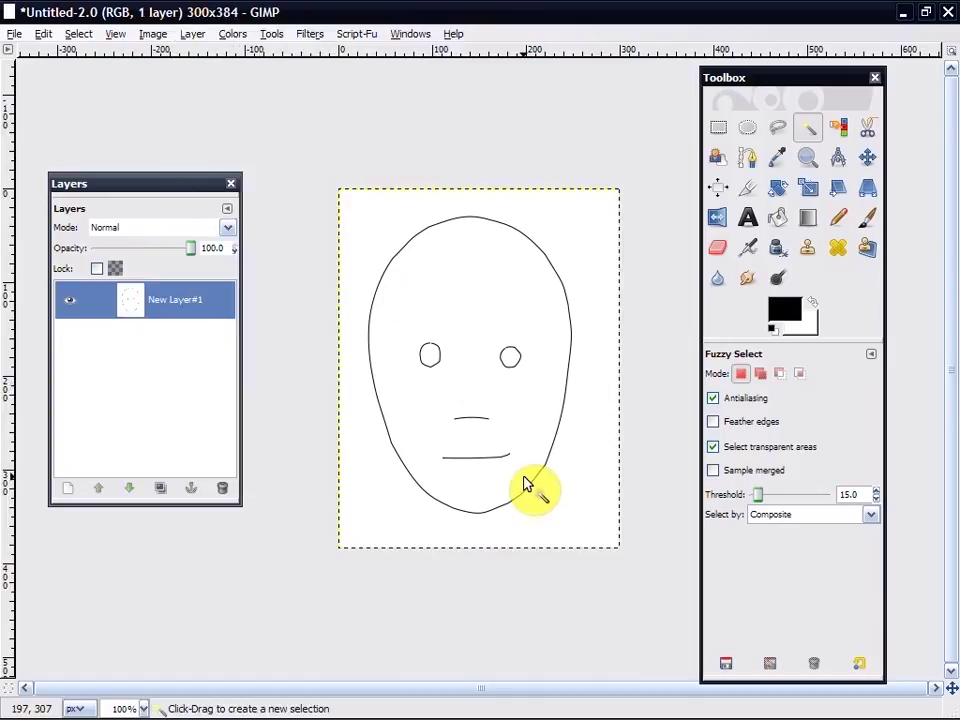